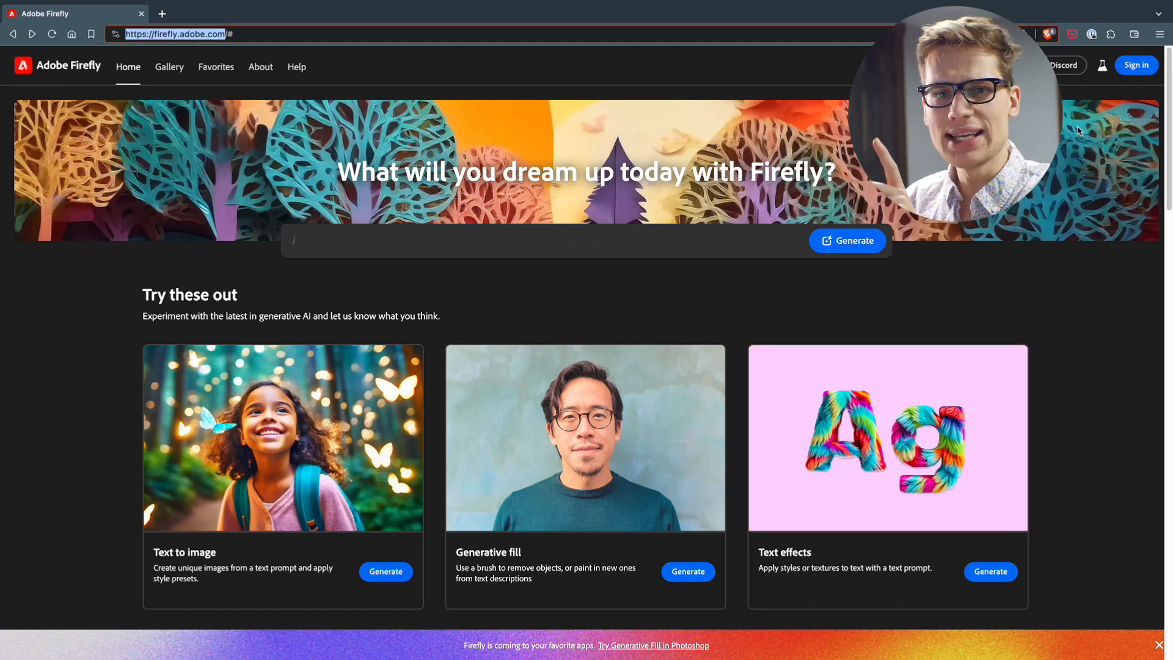
Start signing in to the Adobe Firefly site
click(1135, 68)
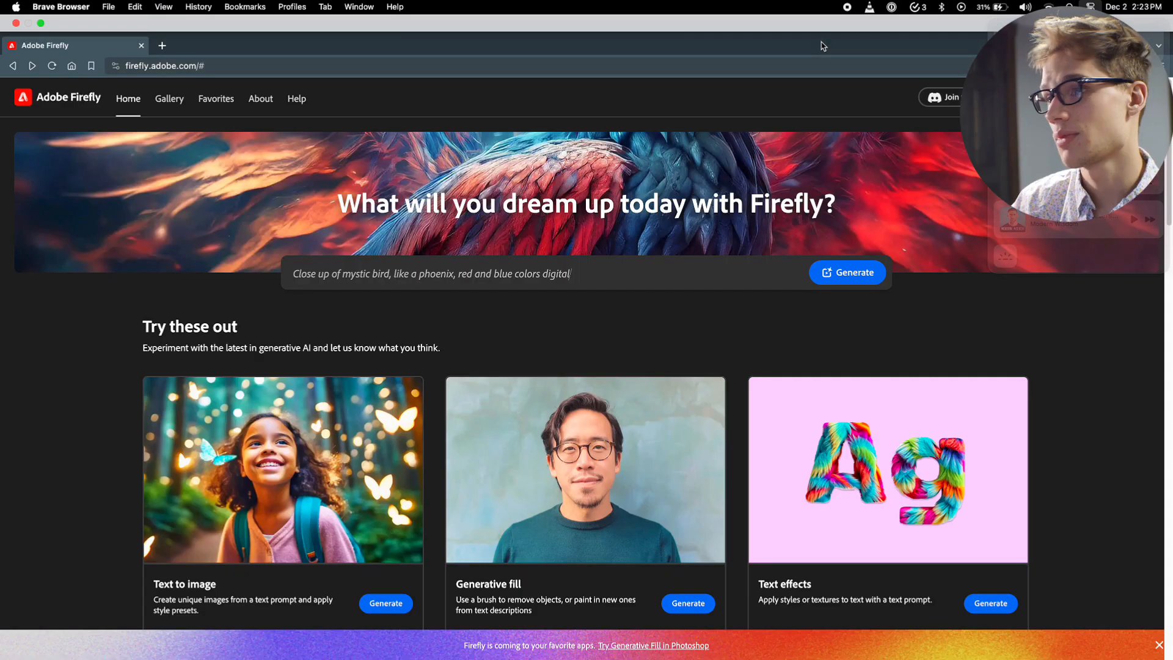
key(BackSpace)
key(BackSpace)
key(BackSpace)
key(BackSpace)
key(BackSpace)
key(BackSpace)
key(BackSpace)
key(BackSpace)
key(BackSpace)
key(BackSpace)
key(BackSpace)
key(BackSpace)
key(BackSpace)
key(BackSpace)
key(BackSpace)
key(BackSpace)
key(BackSpace)
key(BackSpace)
key(BackSpace)
key(BackSpace)
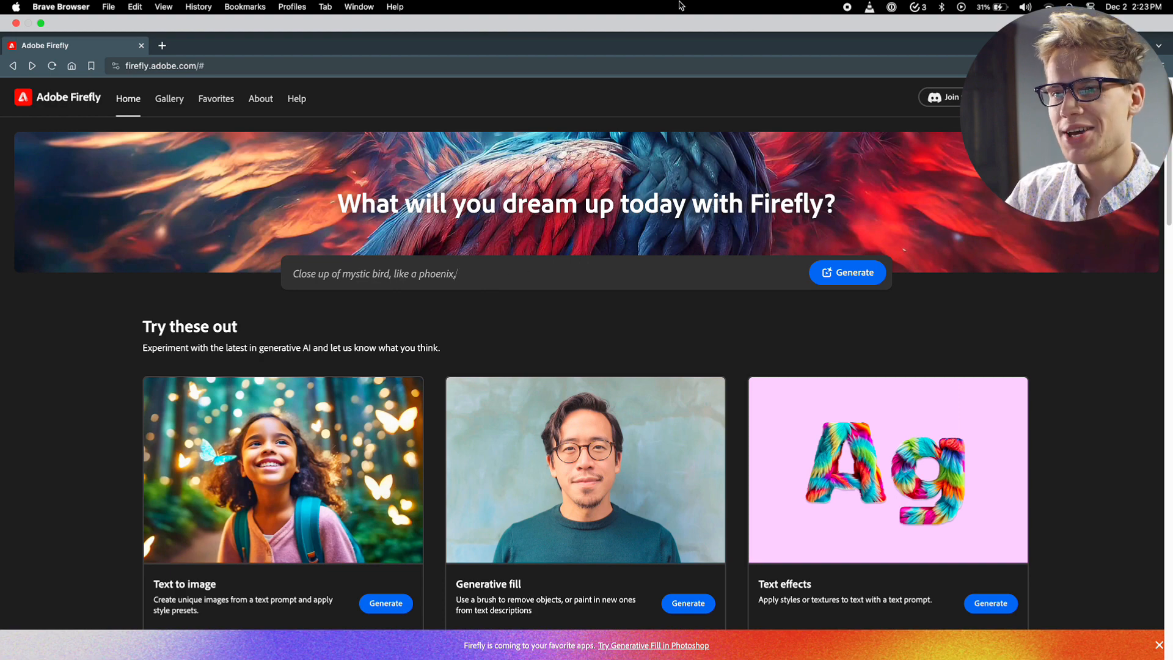
key(BackSpace)
key(BackSpace)
key(BackSpace)
key(BackSpace)
key(BackSpace)
key(BackSpace)
key(BackSpace)
key(BackSpace)
key(BackSpace)
key(BackSpace)
key(BackSpace)
key(BackSpace)
key(BackSpace)
key(BackSpace)
key(BackSpace)
key(BackSpace)
key(BackSpace)
key(BackSpace)
key(BackSpace)
key(BackSpace)
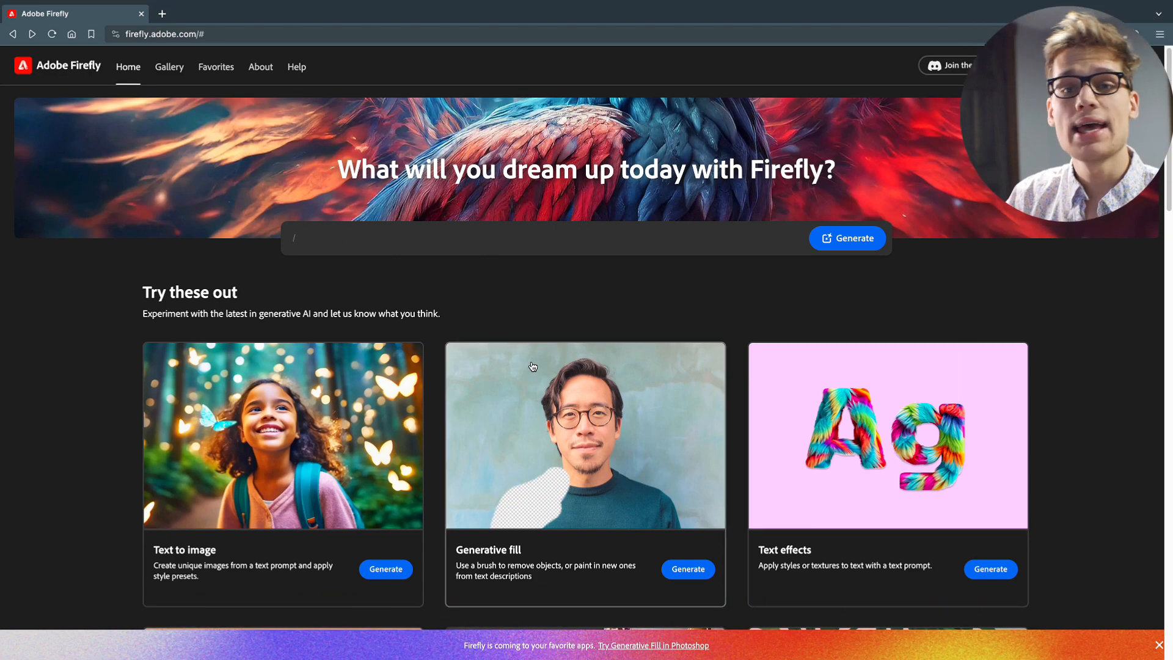
Open the Text effects generator from the Firefly home page
scroll(531, 360, down, 2)
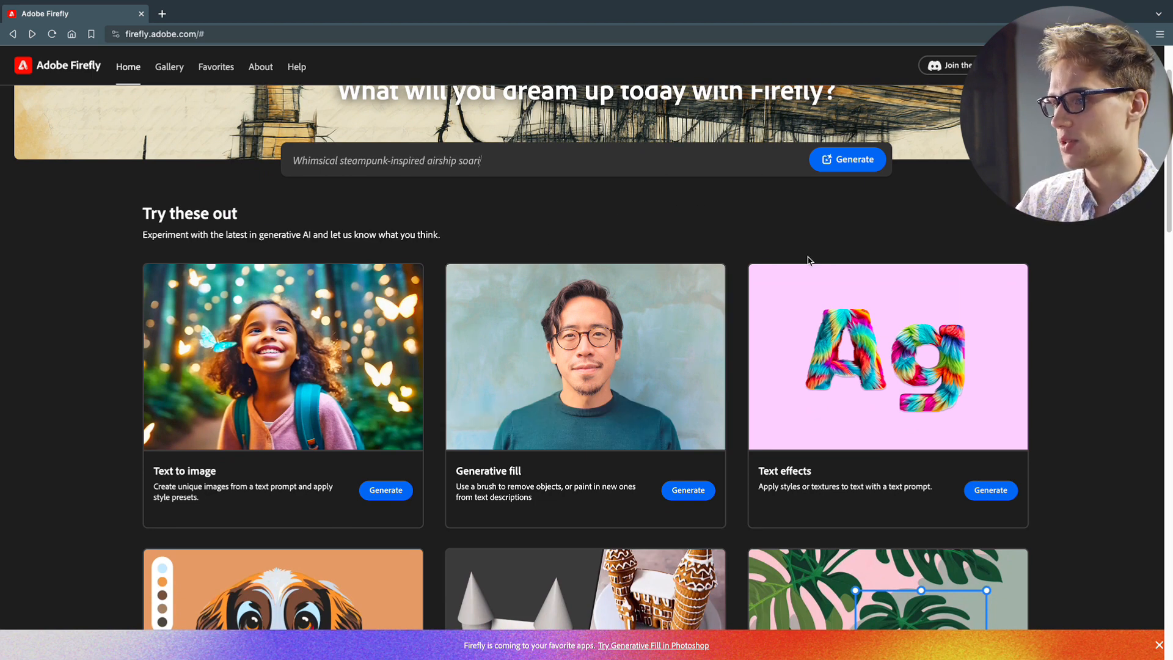
click(992, 491)
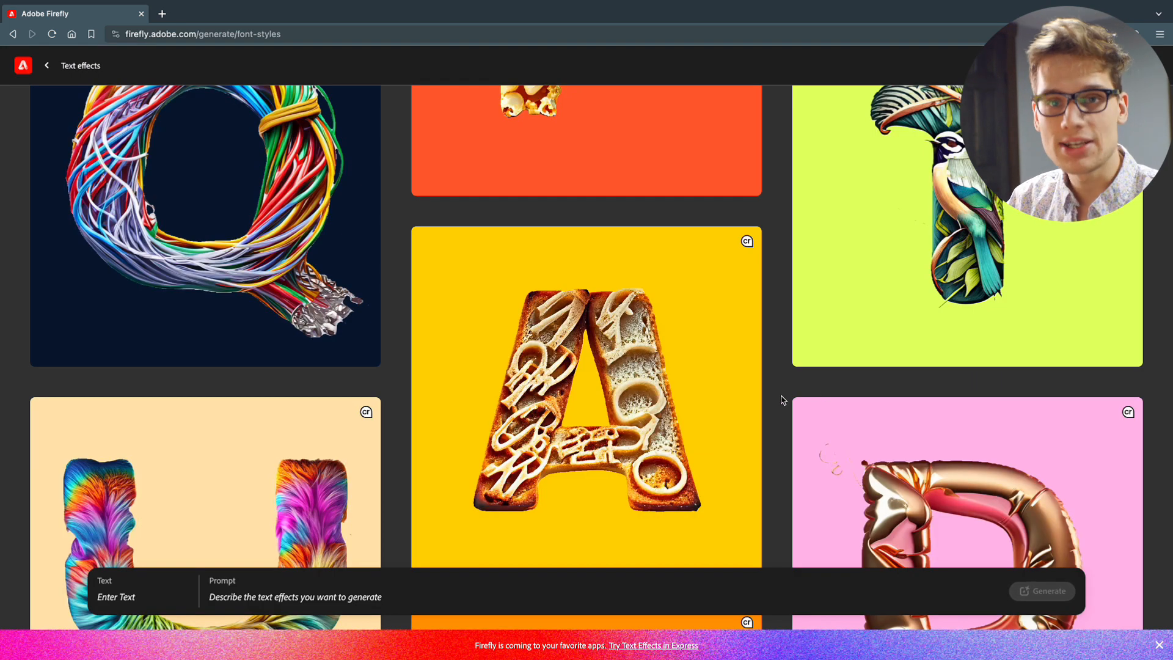
Look through the gallery of sample text effects for style and prompt ideas
scroll(733, 384, down, 2)
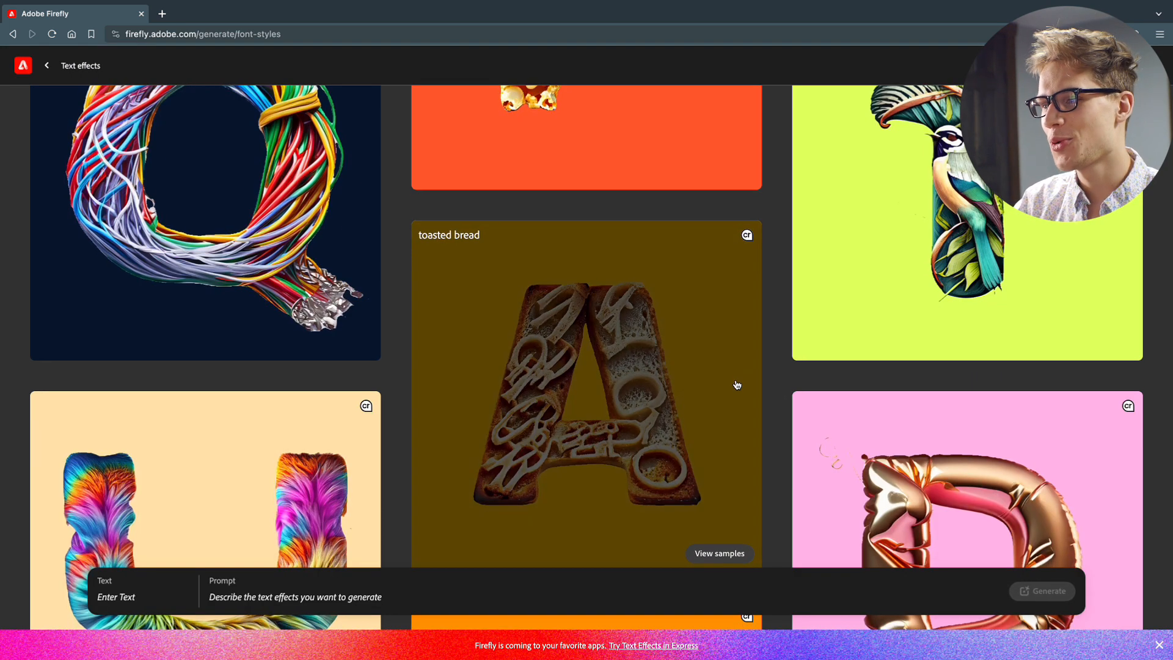
scroll(724, 383, down, 6)
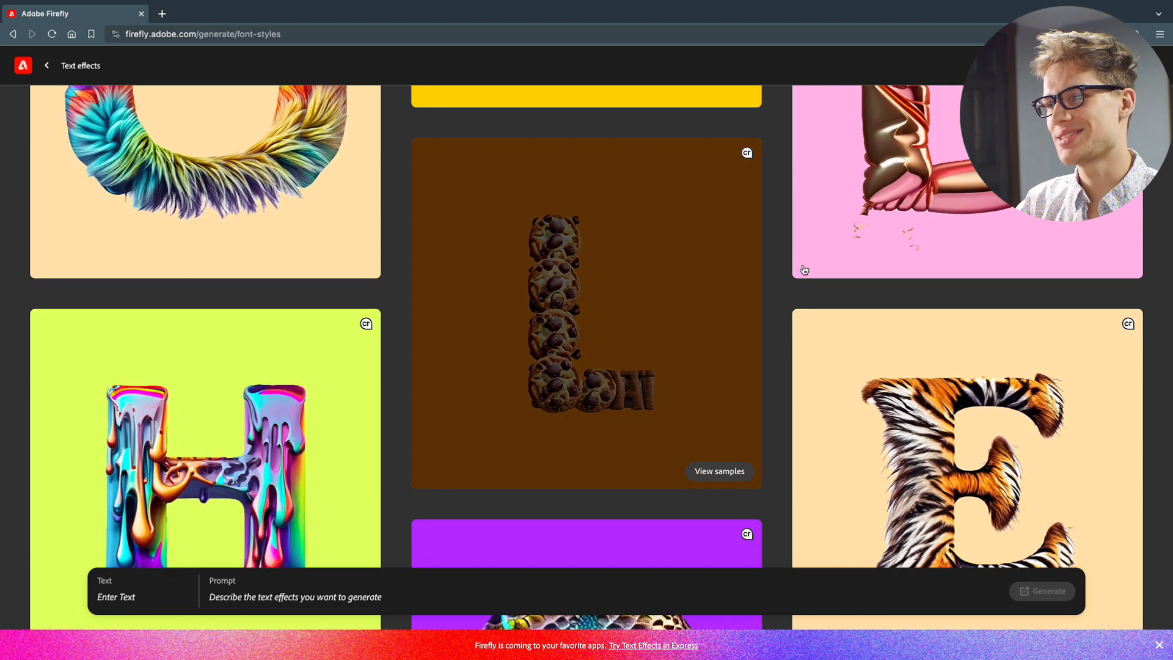
scroll(776, 298, down, 2)
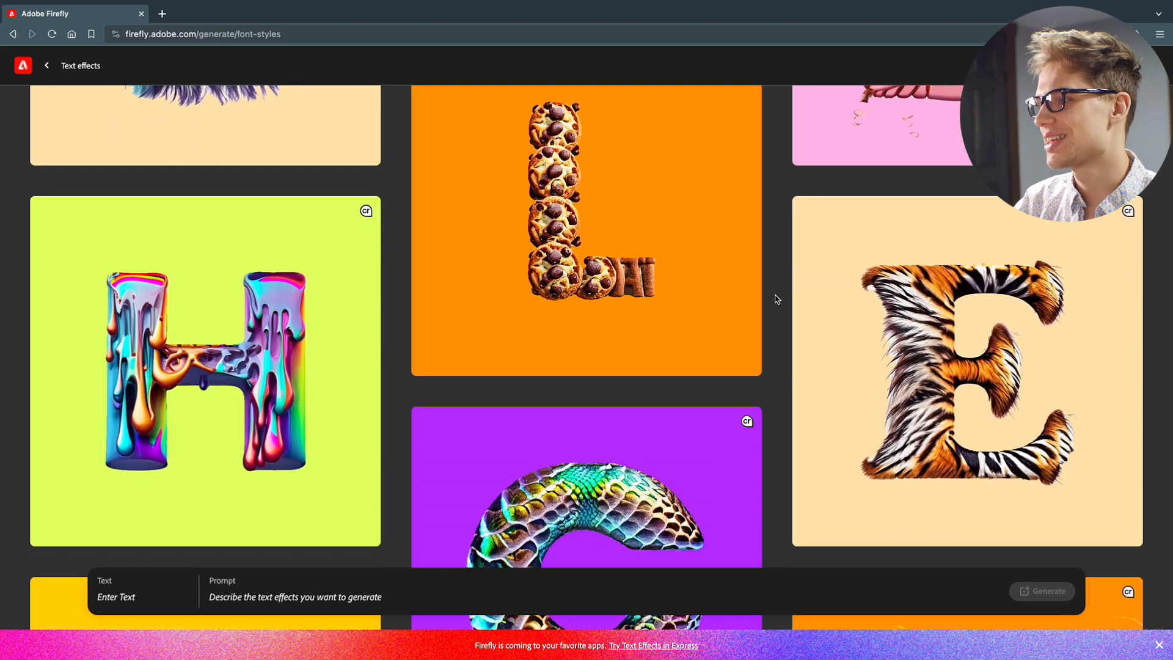
scroll(672, 391, down, 4)
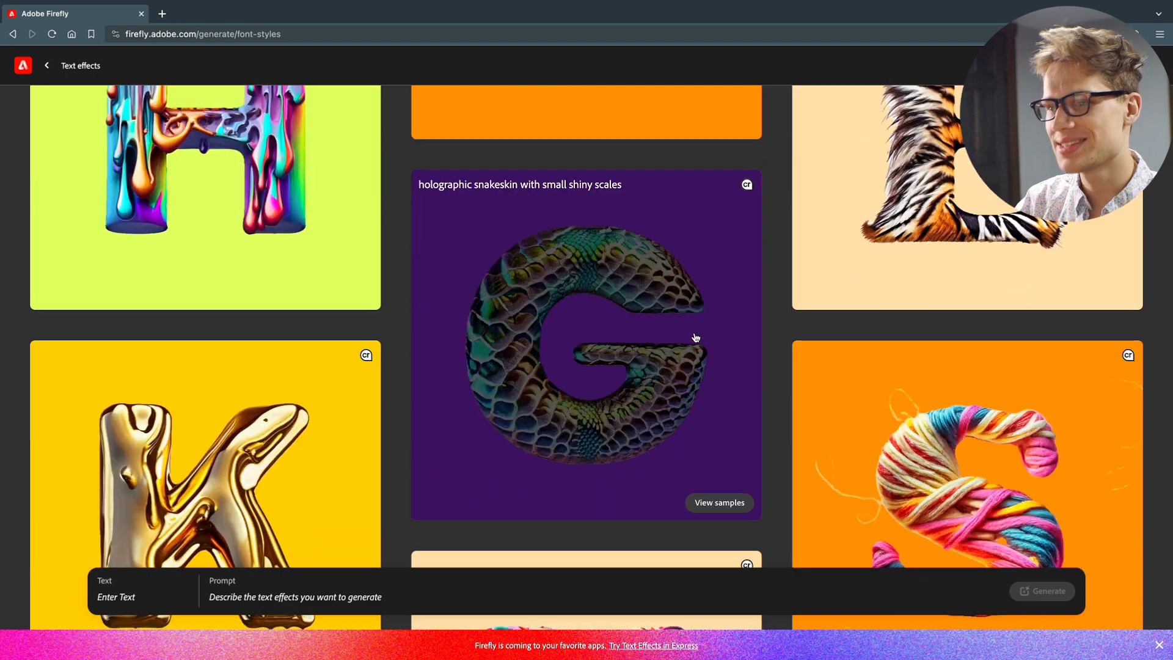
scroll(759, 370, down, 6)
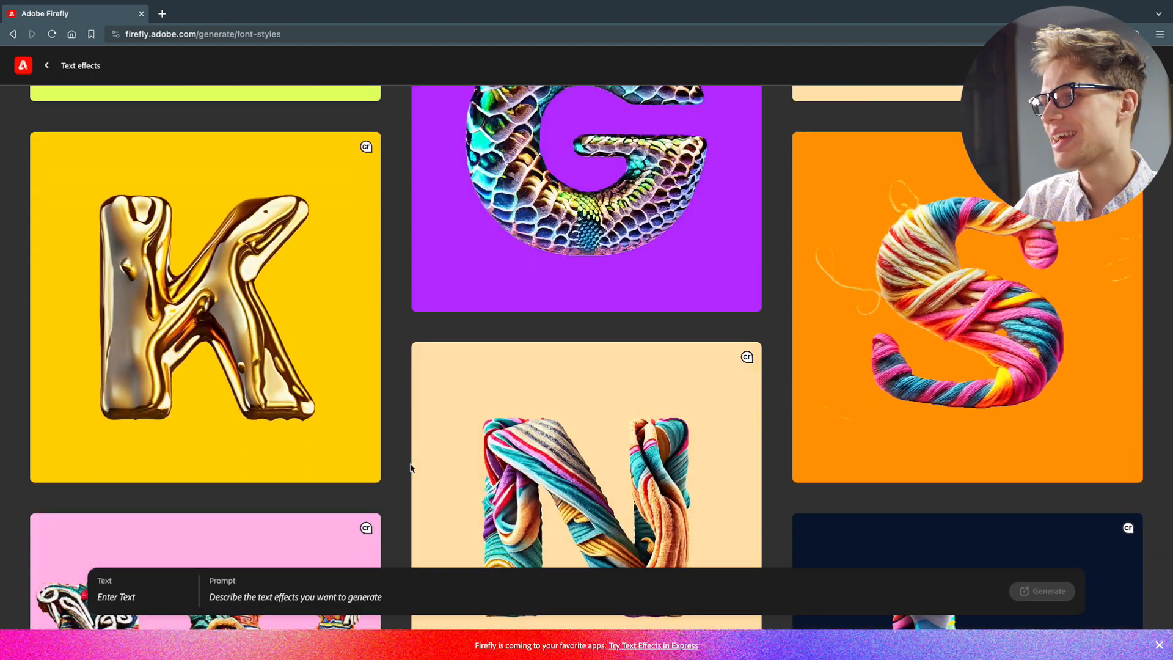
scroll(730, 444, down, 8)
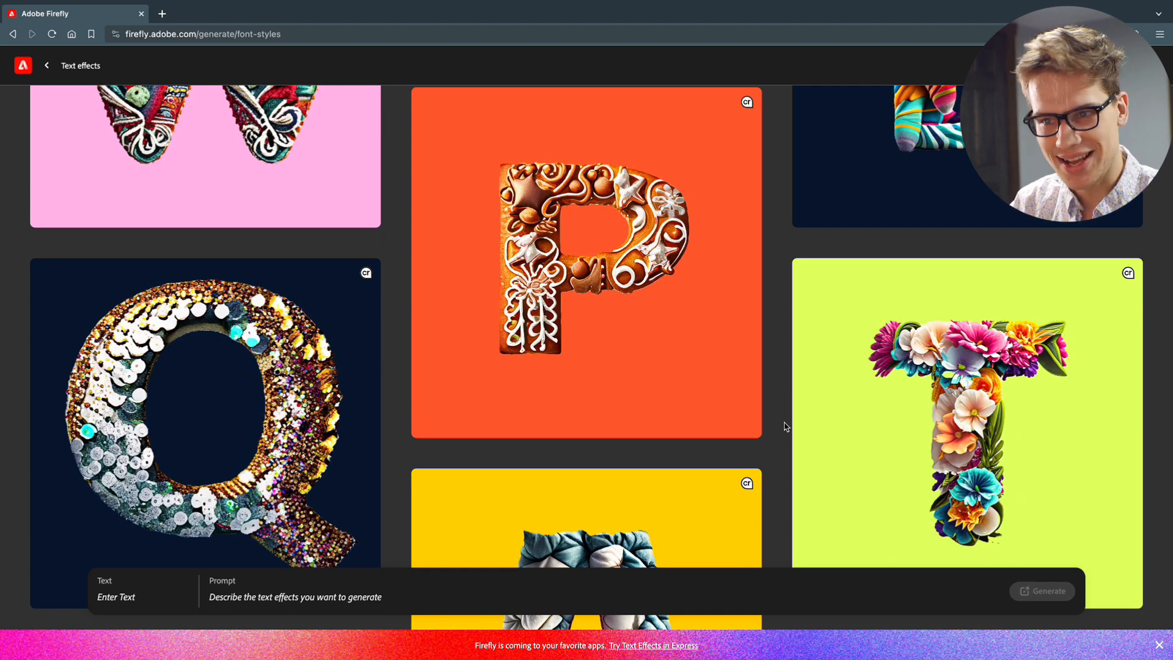
scroll(786, 426, down, 7)
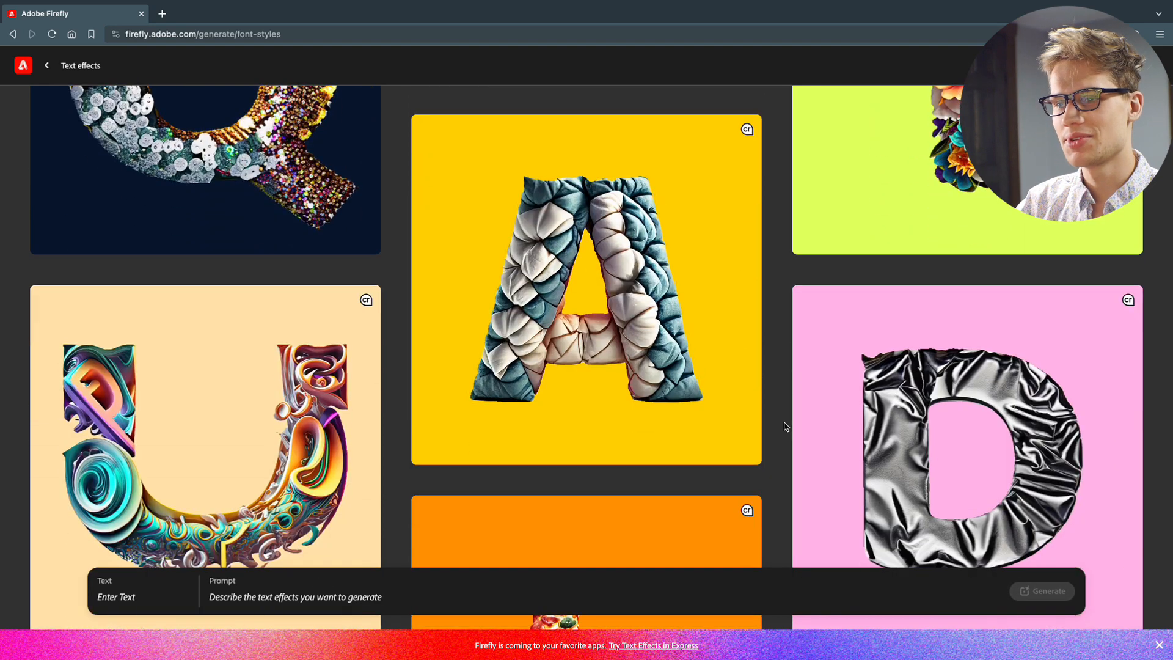
scroll(785, 425, down, 6)
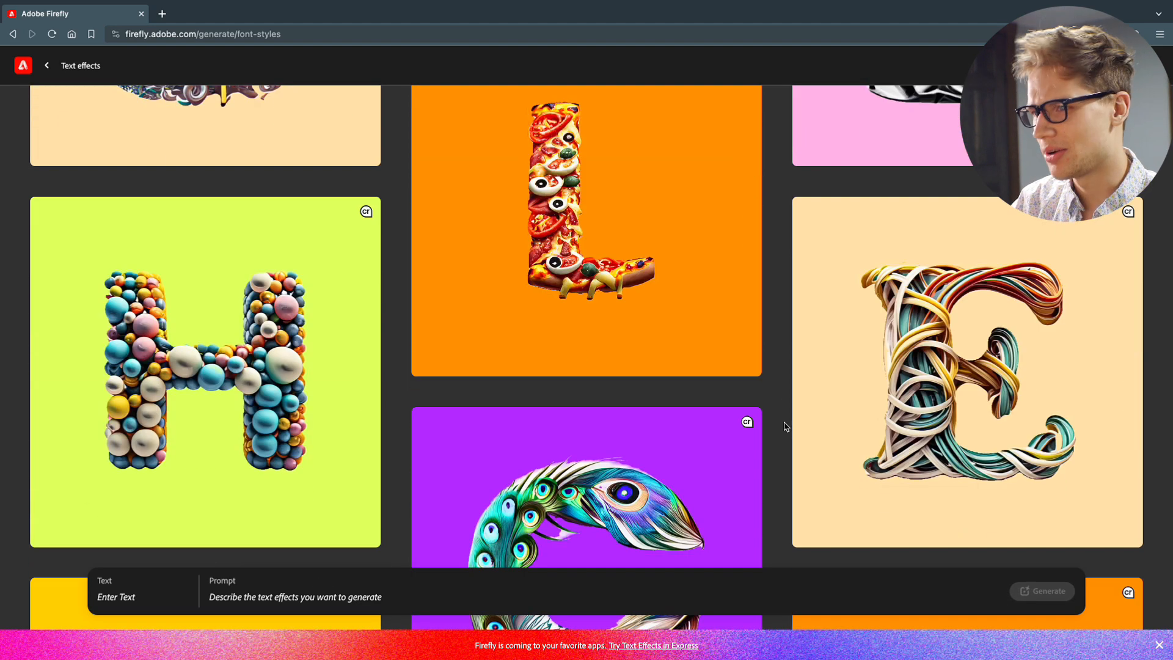
scroll(780, 449, up, 4)
scroll(672, 379, down, 2)
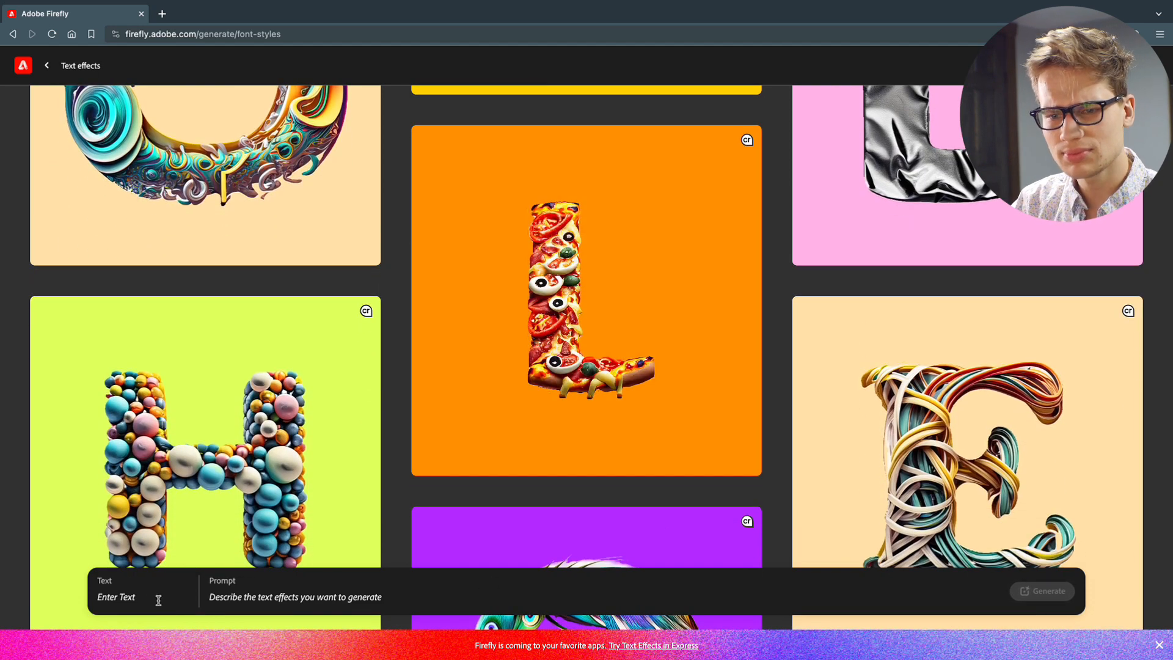
Generate a text effect for the text "FriesenMedia" with the prompt "pizza"
click(141, 597)
text(FriesenMedia)
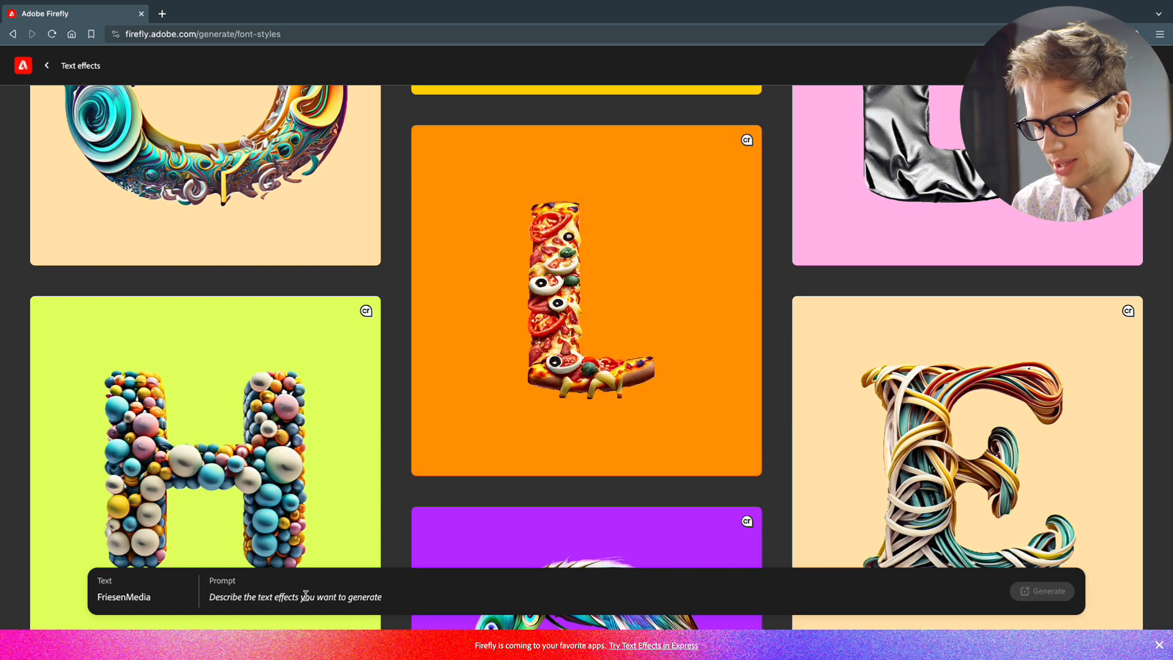
text(pizza)
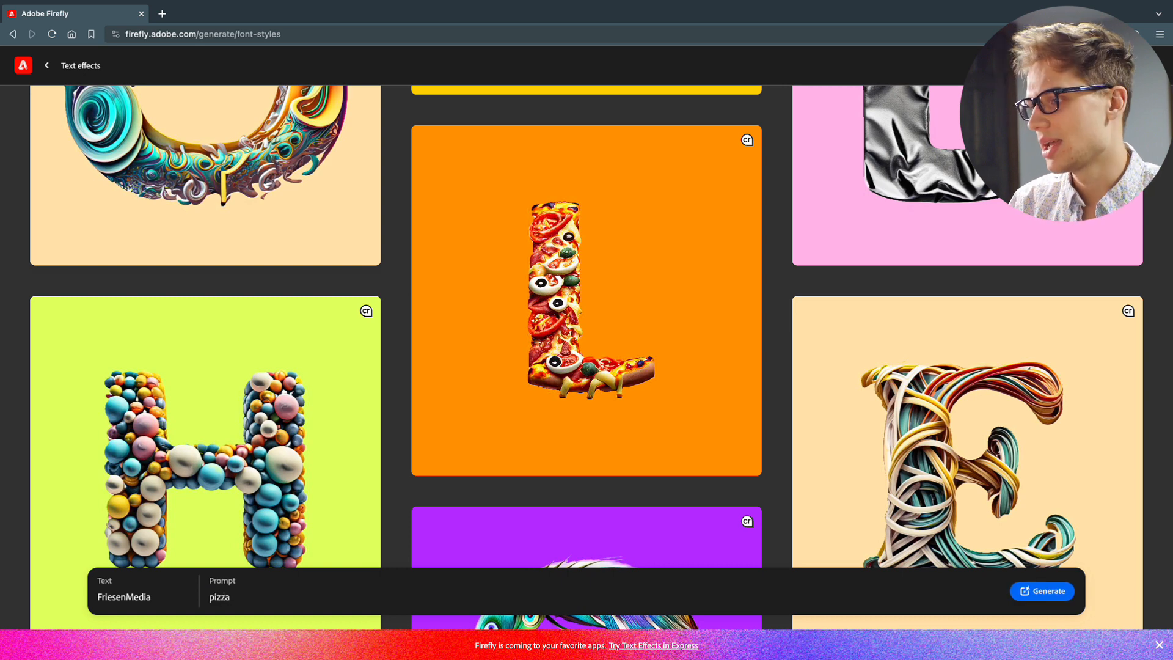
click(1014, 596)
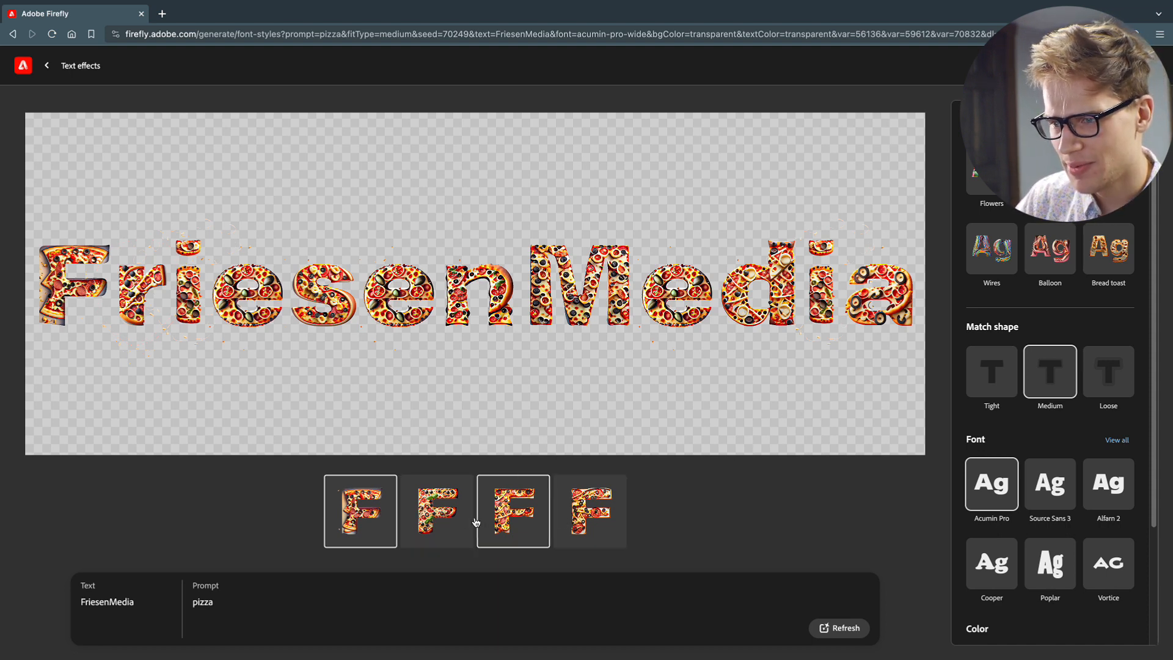
Compare the second pizza variation with the first one, and download the first variation as an image
click(451, 519)
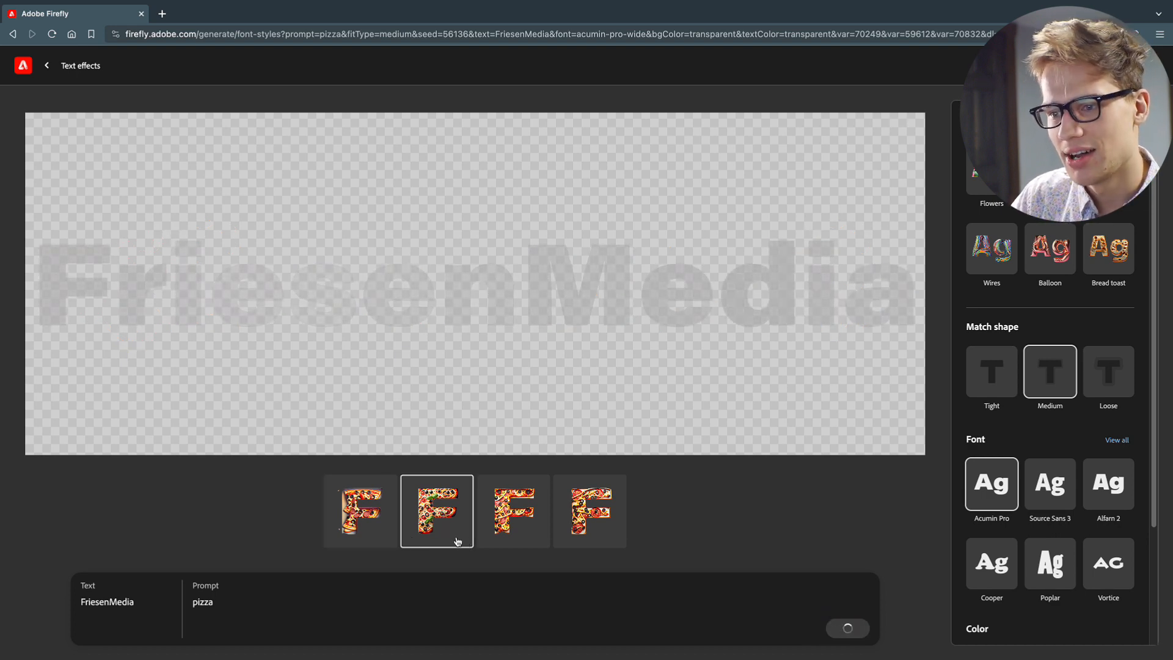
click(390, 518)
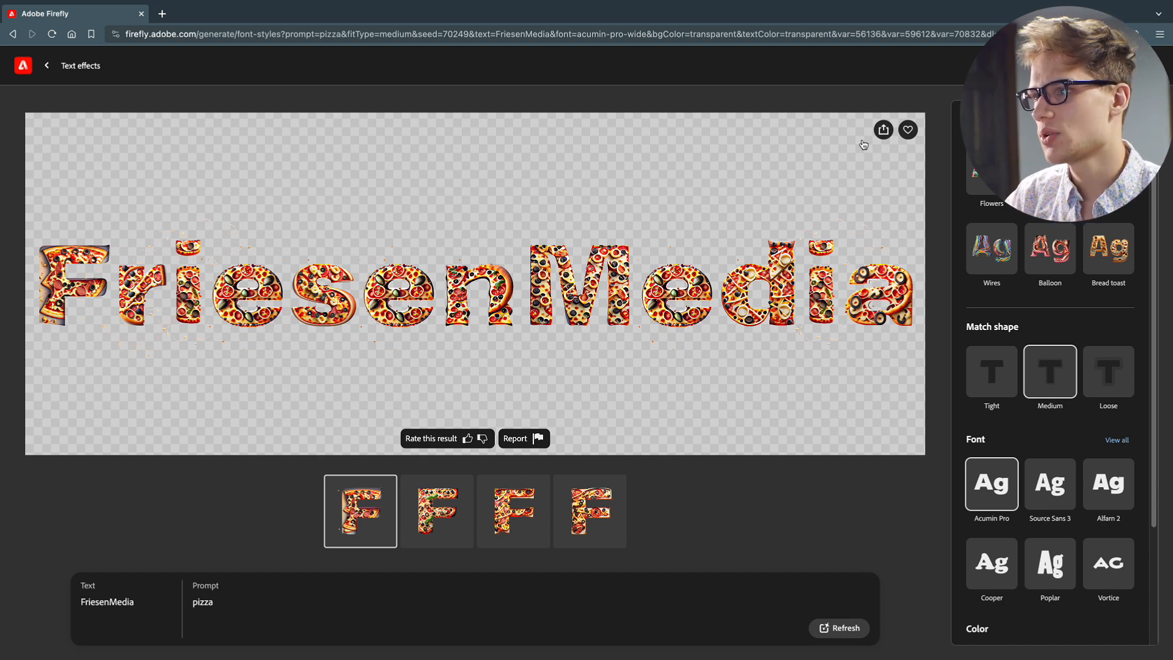
click(883, 130)
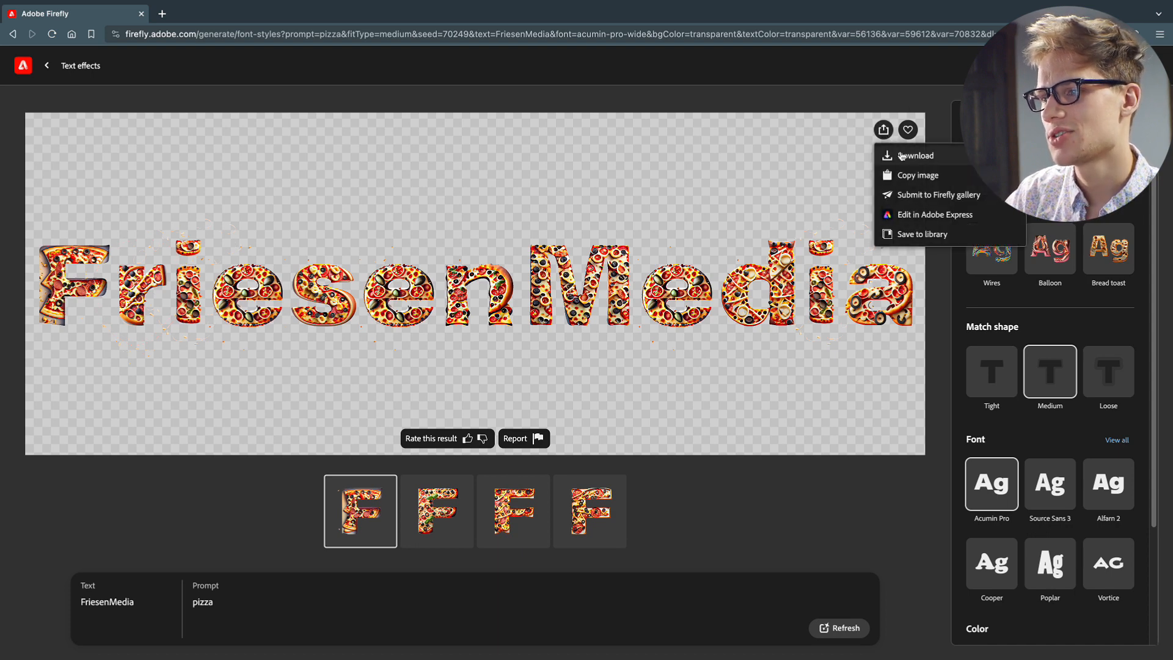
click(902, 155)
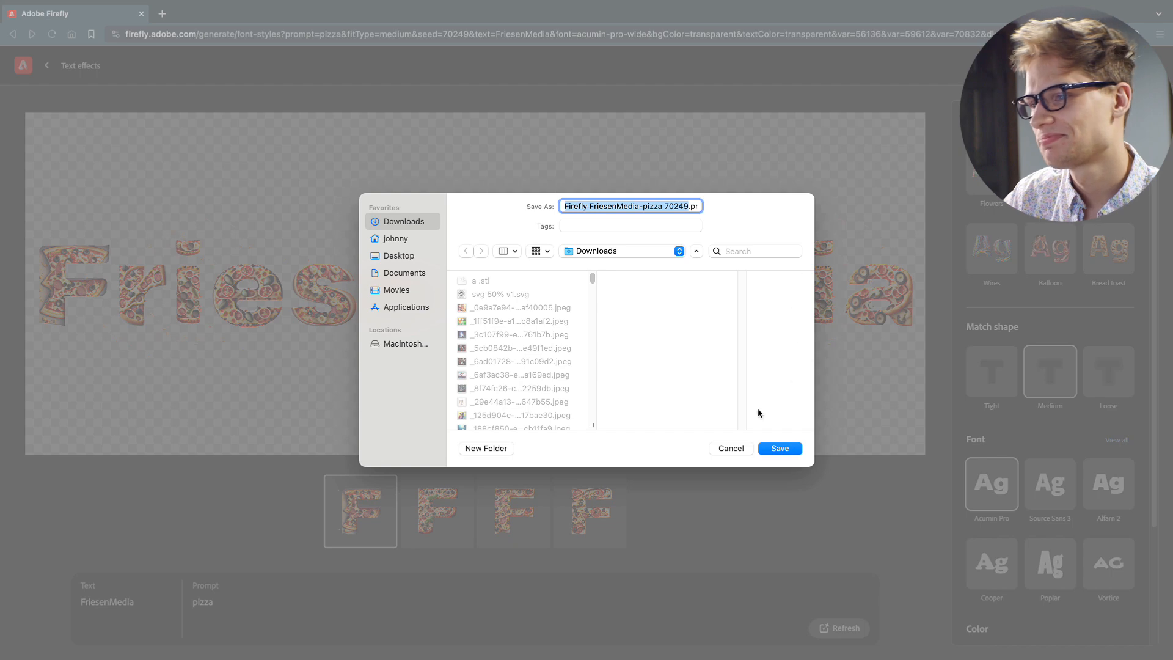
click(730, 447)
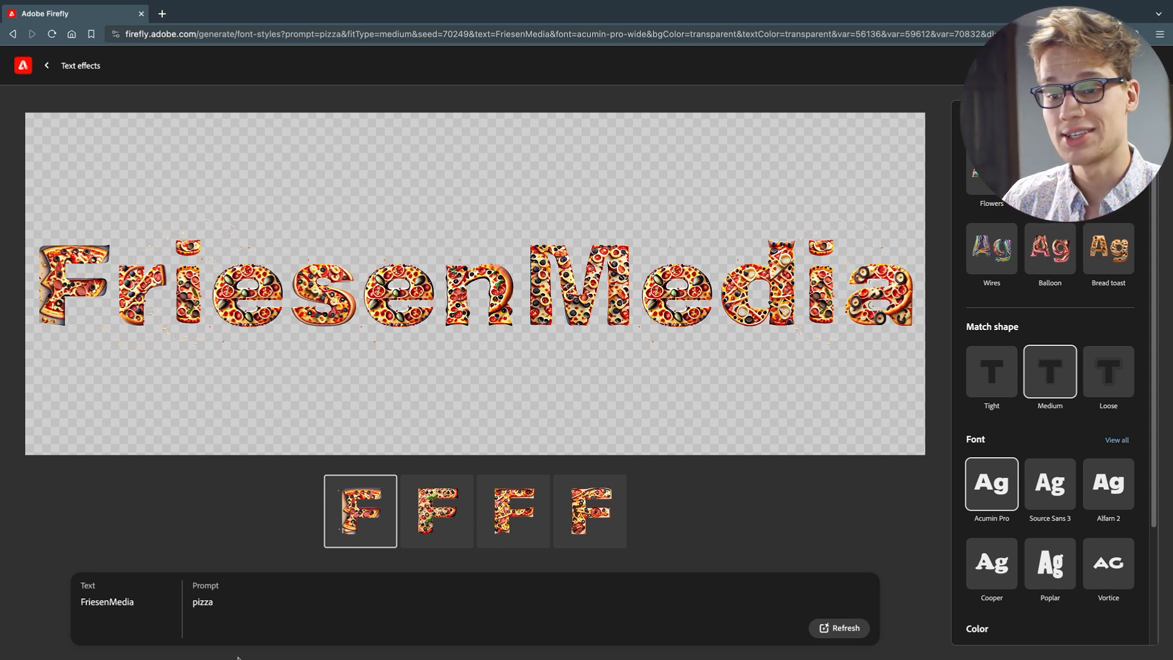
Replace the prompt with "shiny gold liquid drip" and generate the new text effect
drag(212, 602, 195, 602)
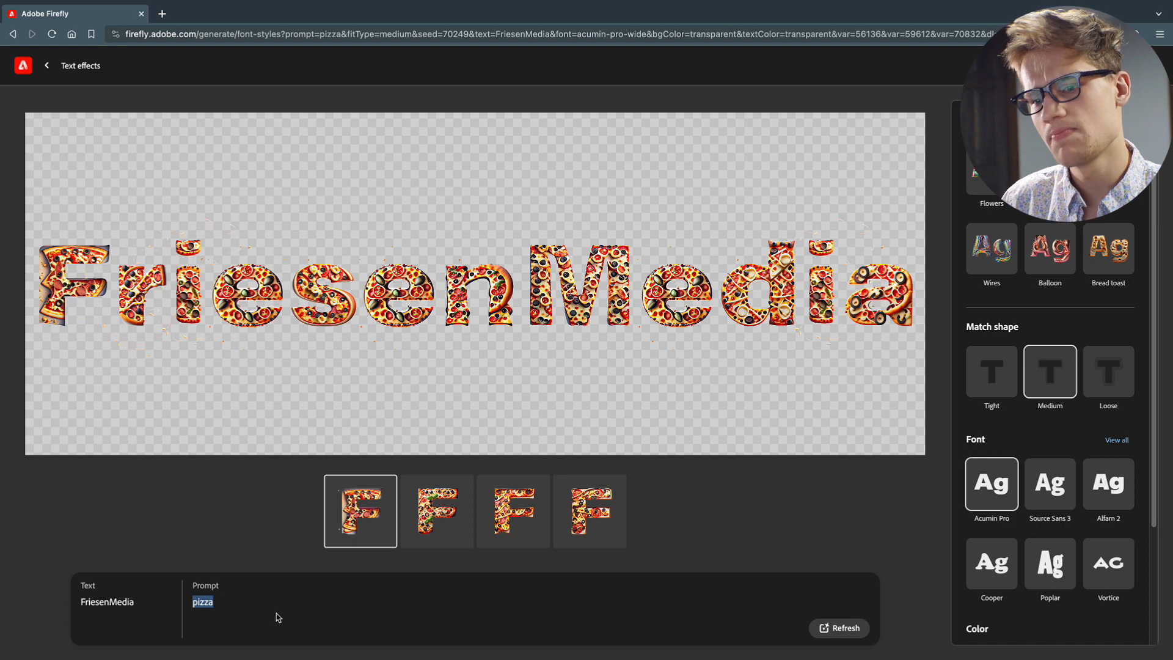
text(shiny gold liquid drip)
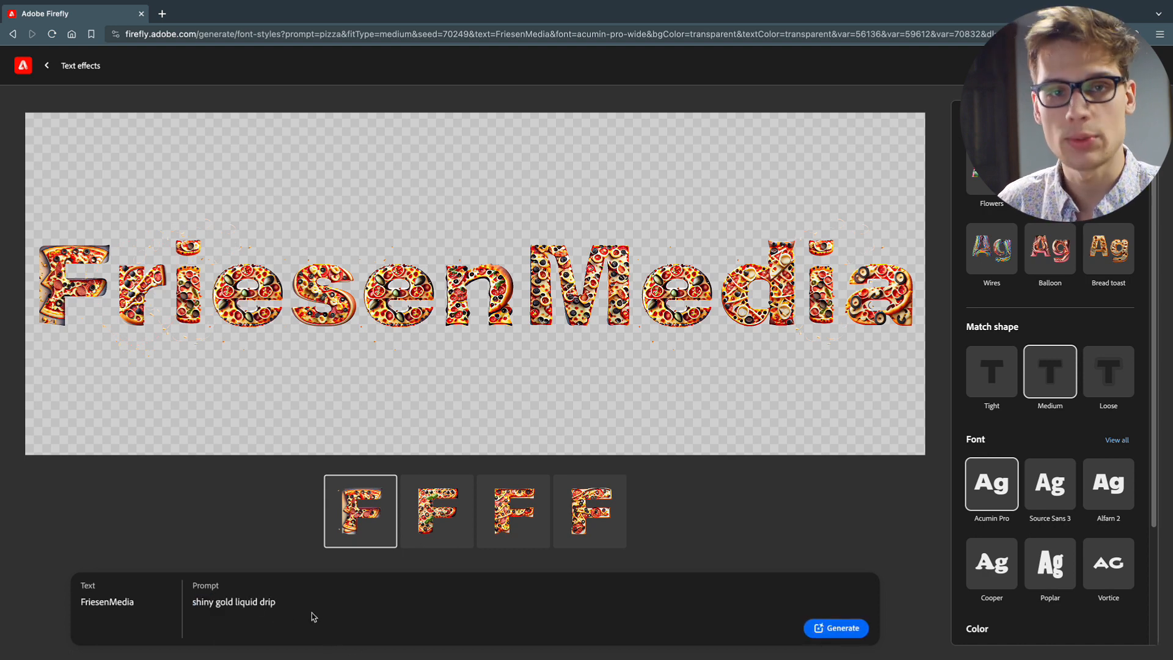
click(831, 631)
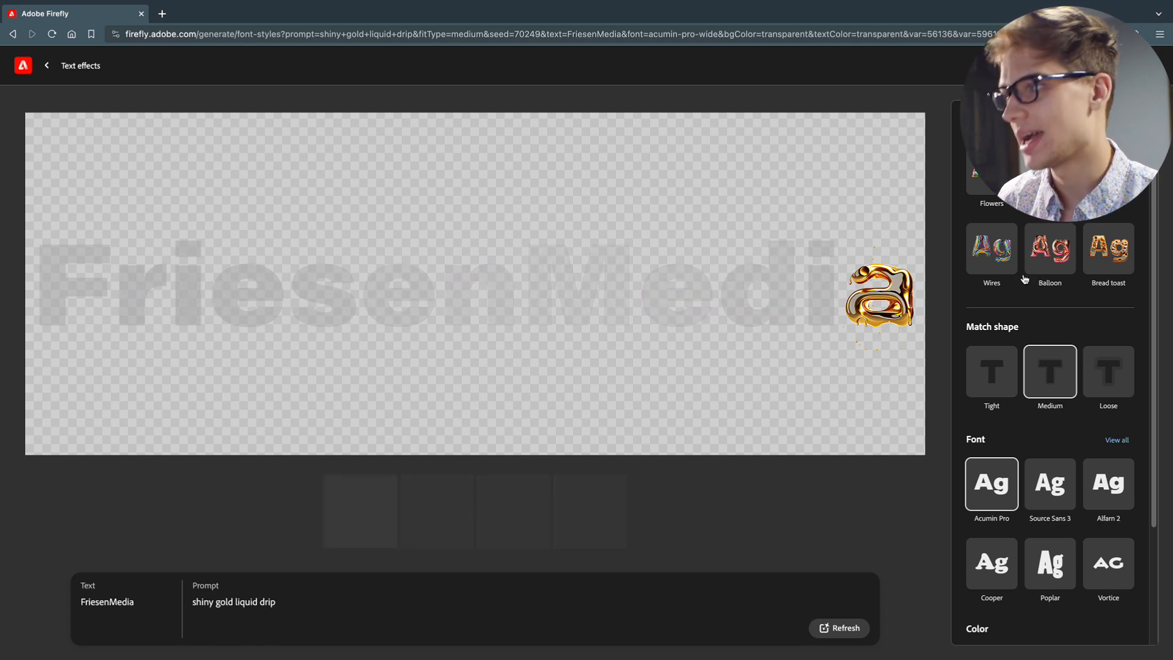
Set the match shape to Loose and regenerate the gold drip lettering
scroll(1026, 325, down, 1)
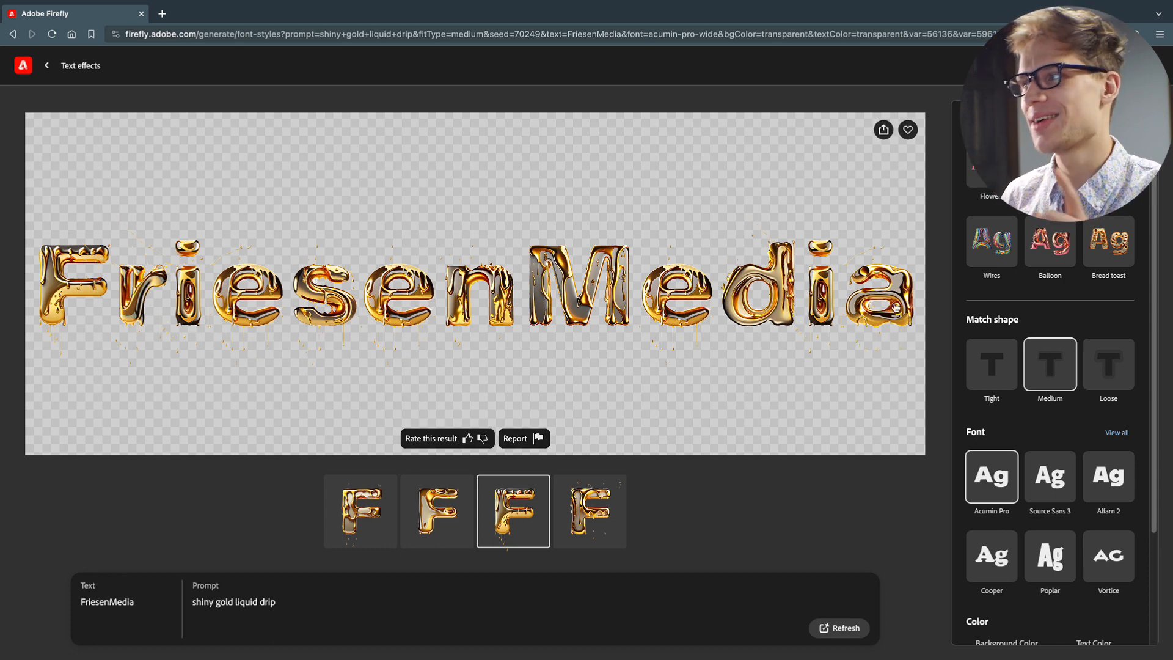
scroll(1051, 299, up, 1)
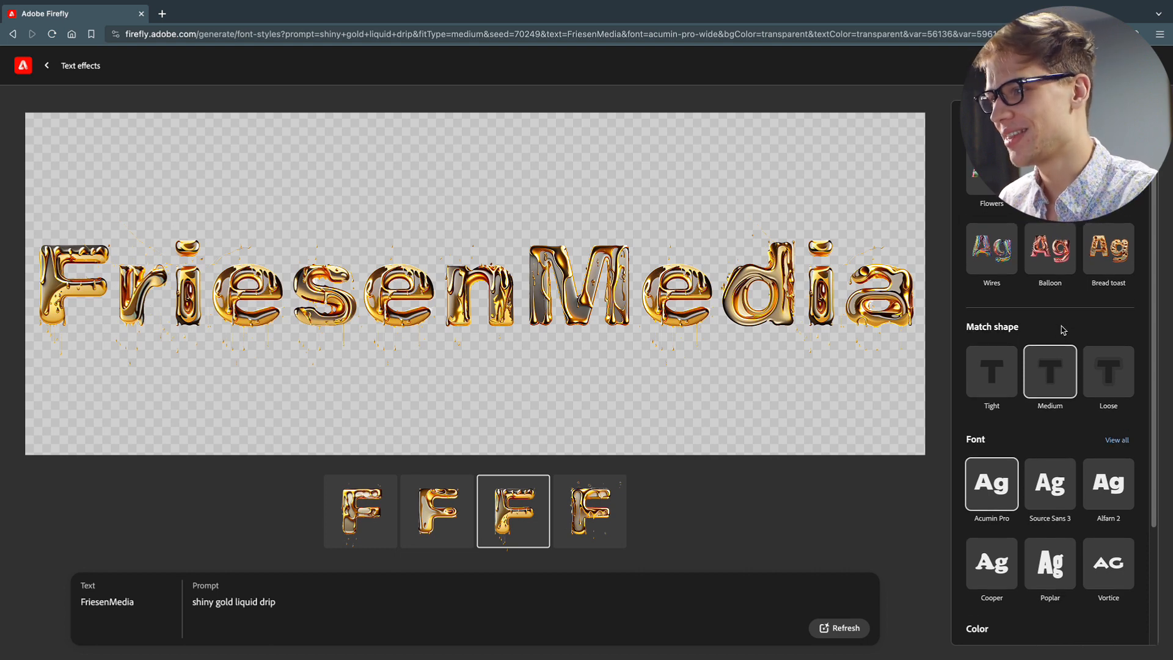
scroll(1075, 346, down, 1)
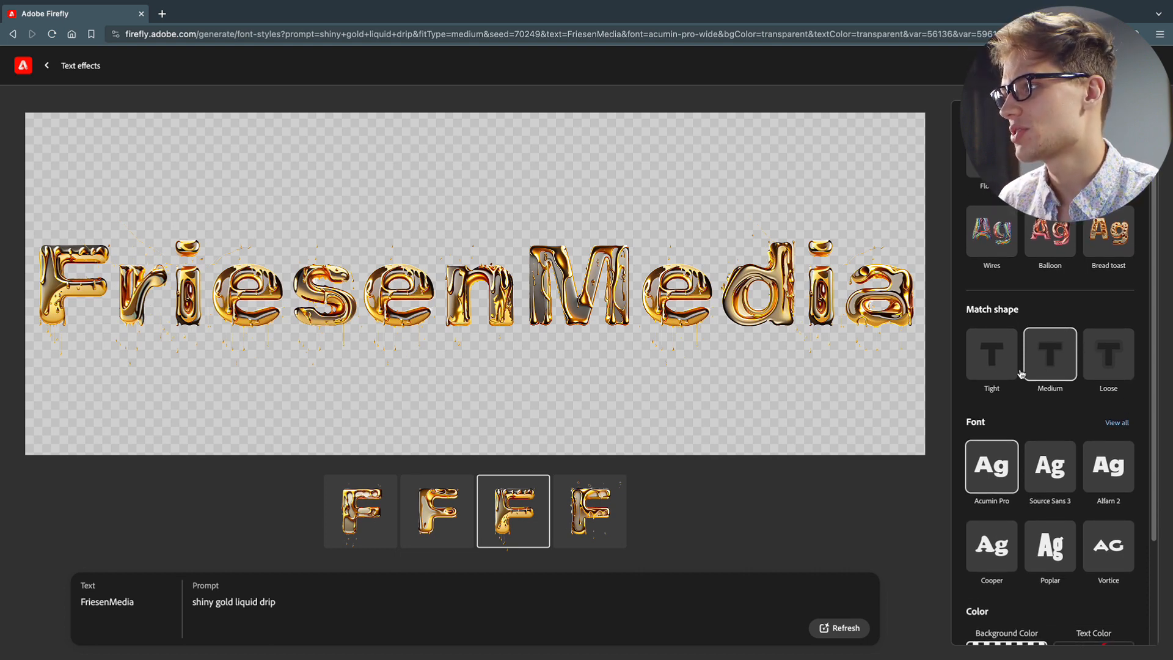
scroll(1020, 391, up, 1)
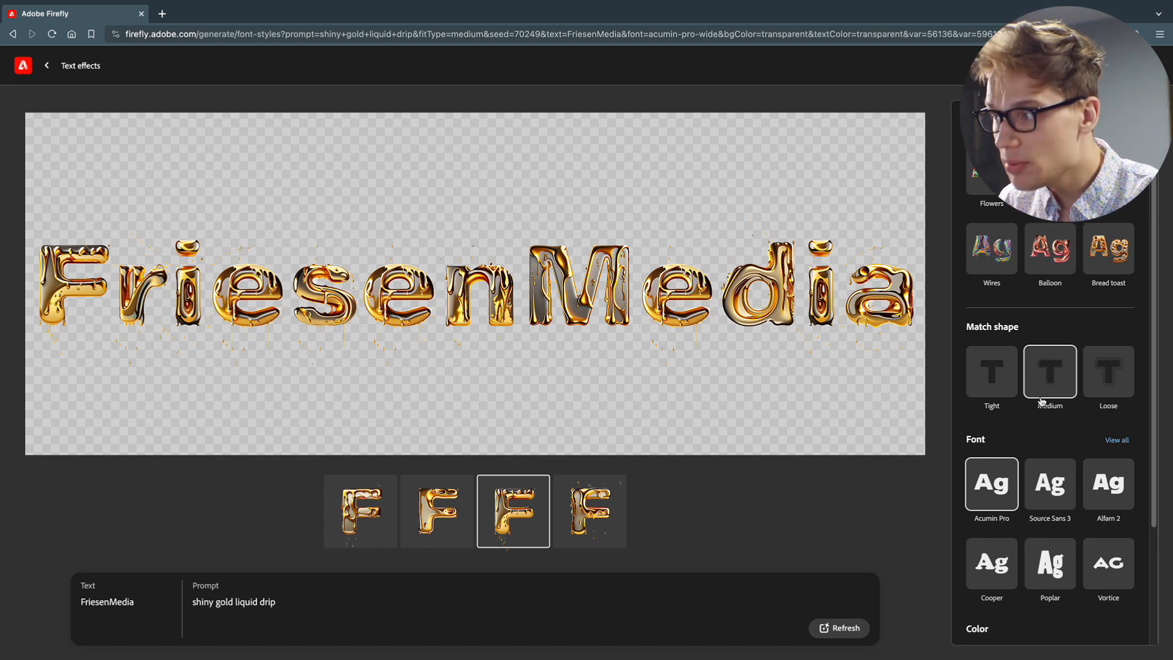
click(1116, 382)
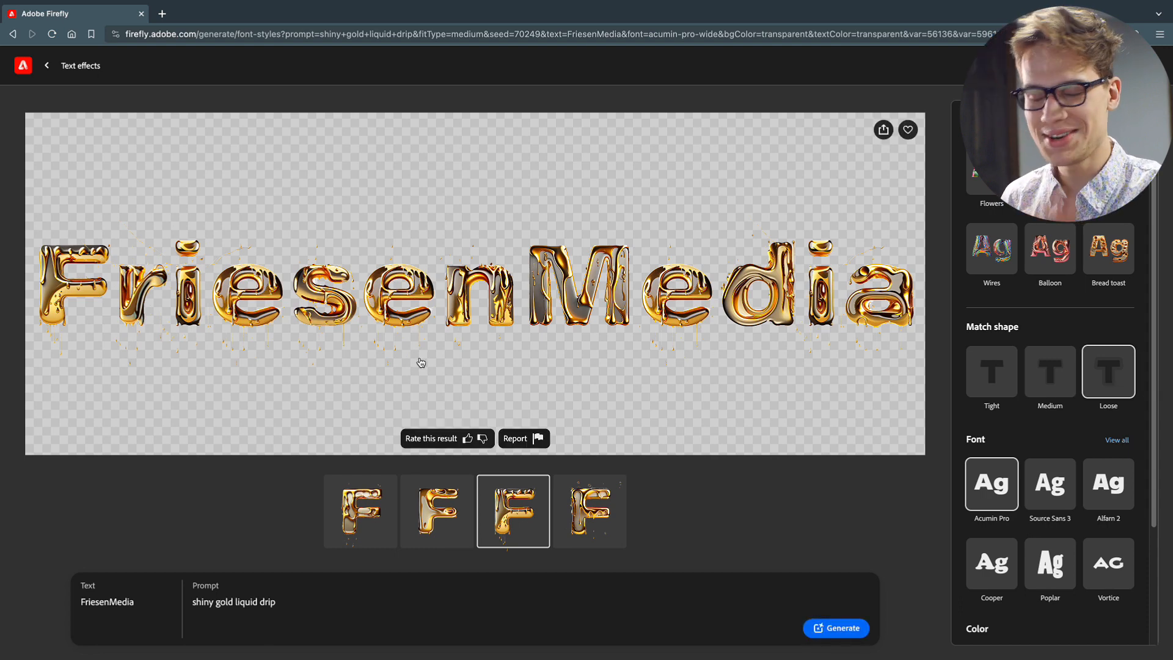
click(837, 629)
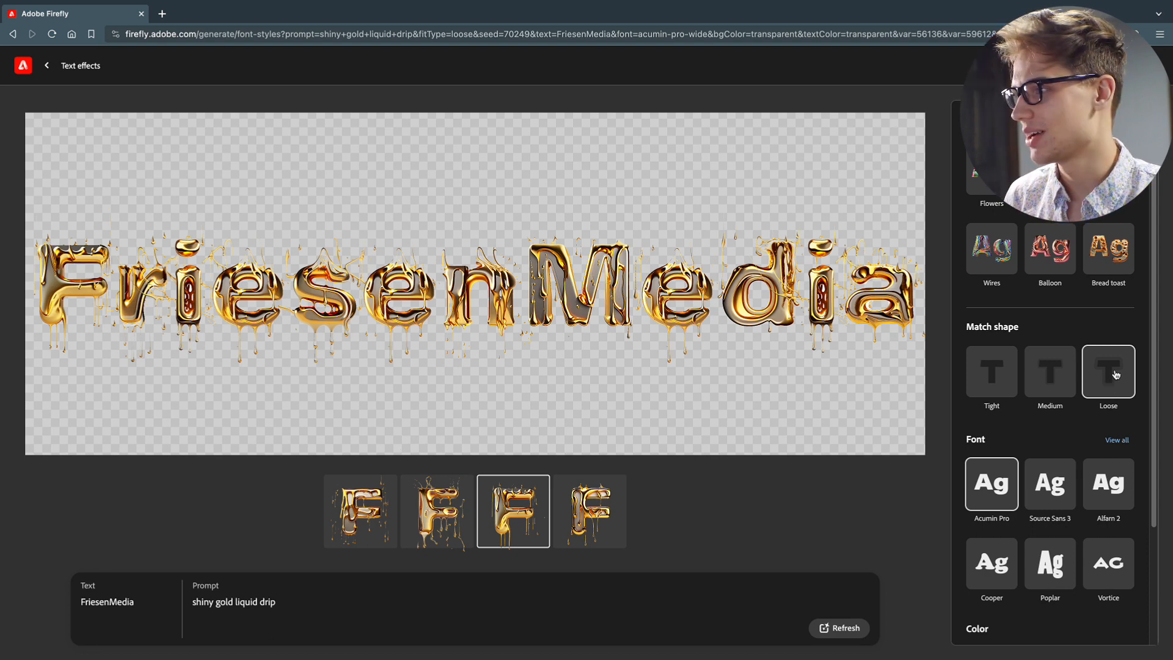
Choose the Cooper font and set the background color to red
scroll(1106, 393, down, 1)
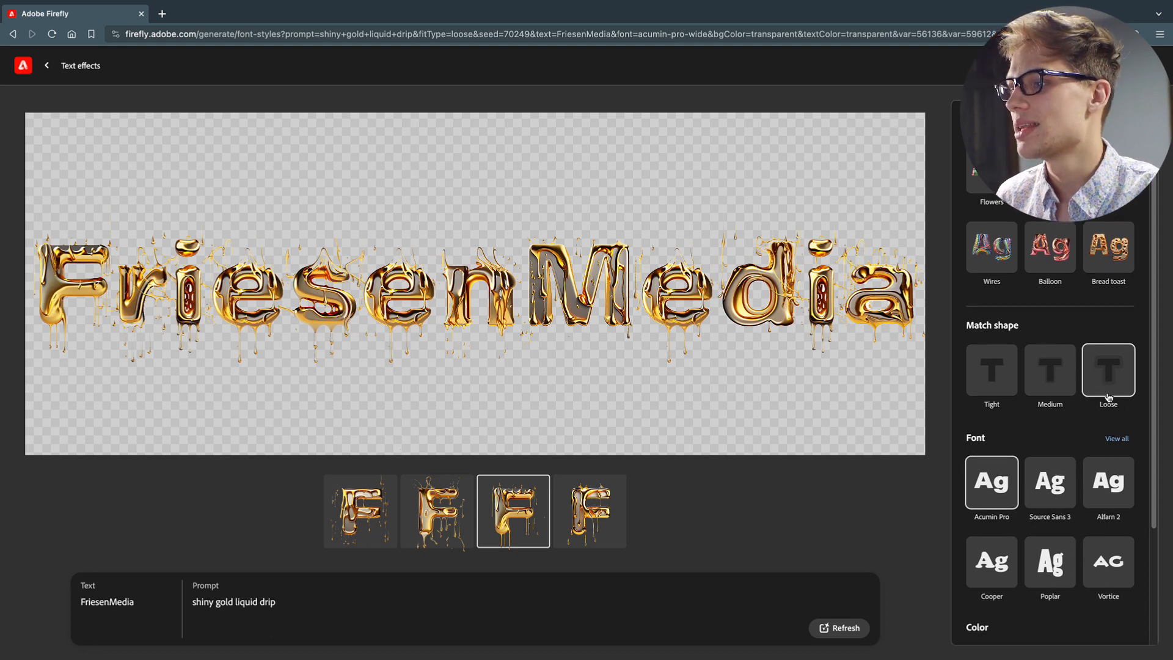
scroll(1093, 391, down, 3)
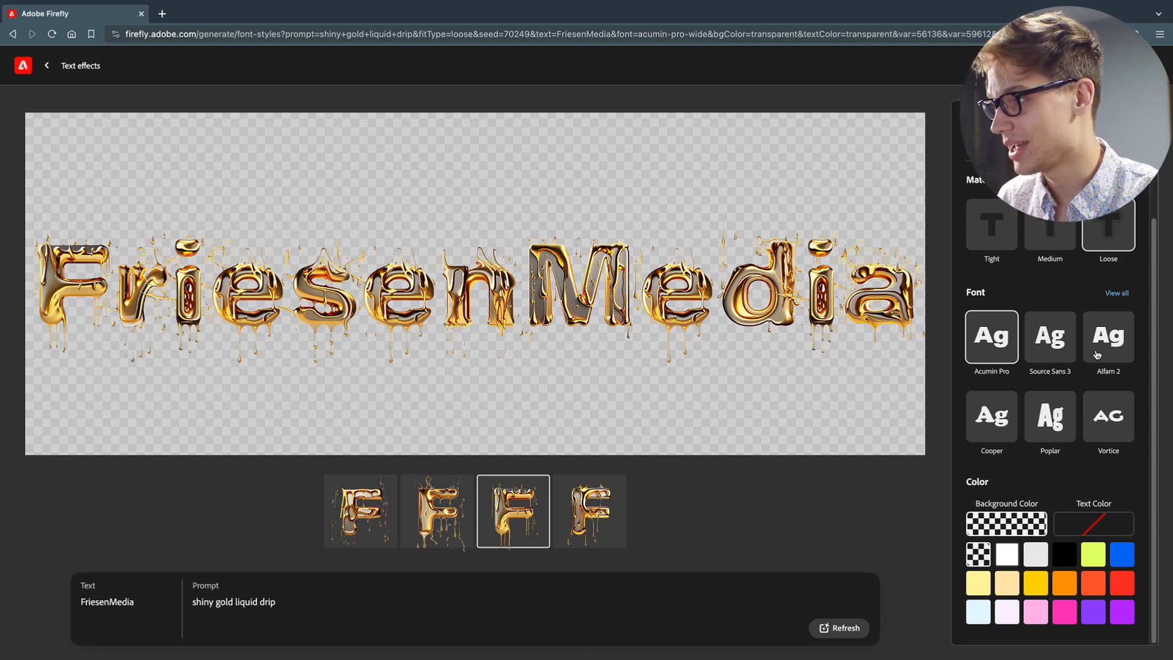
click(990, 430)
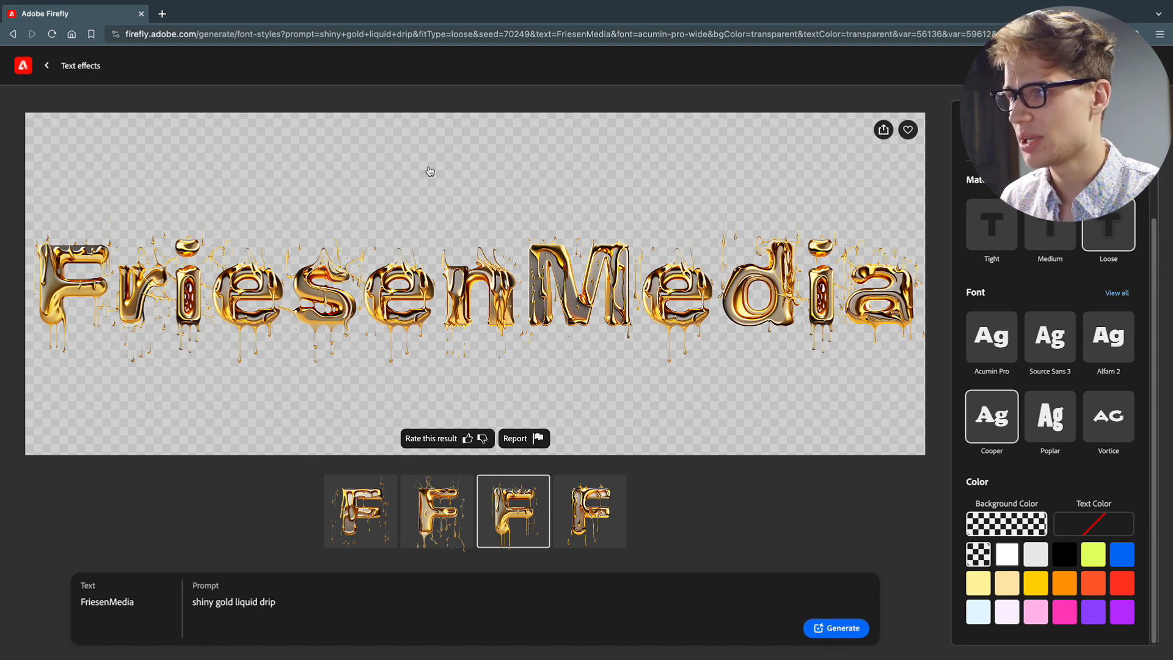
click(1128, 584)
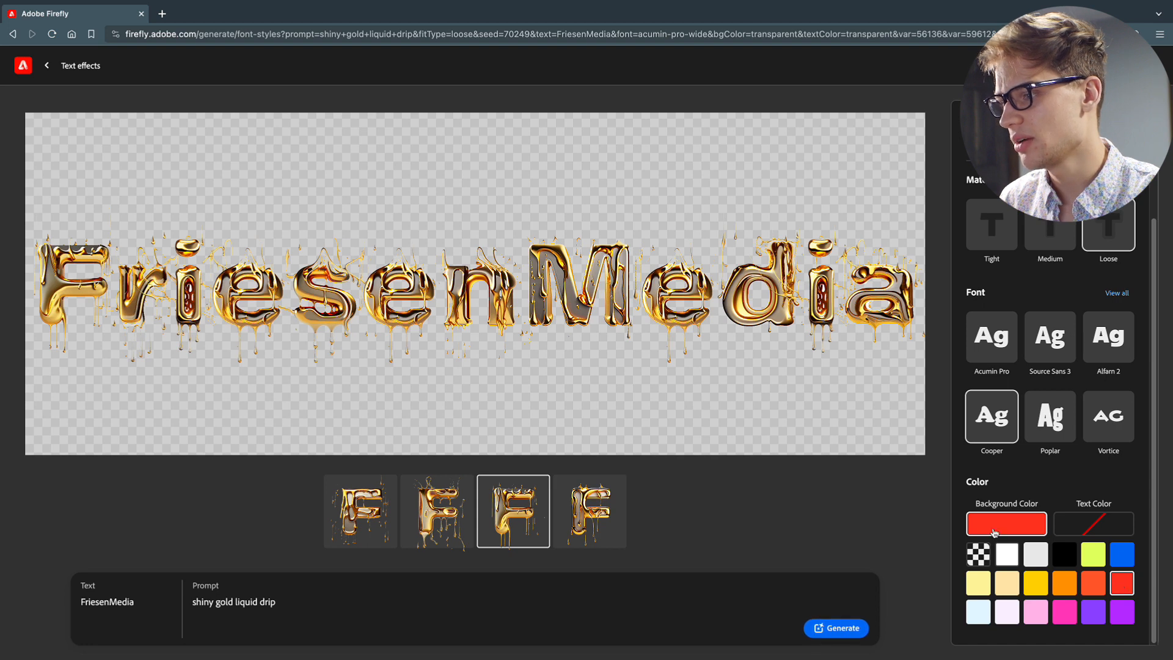
Regenerate the gold drip lettering with the Cooper font and red background
click(836, 630)
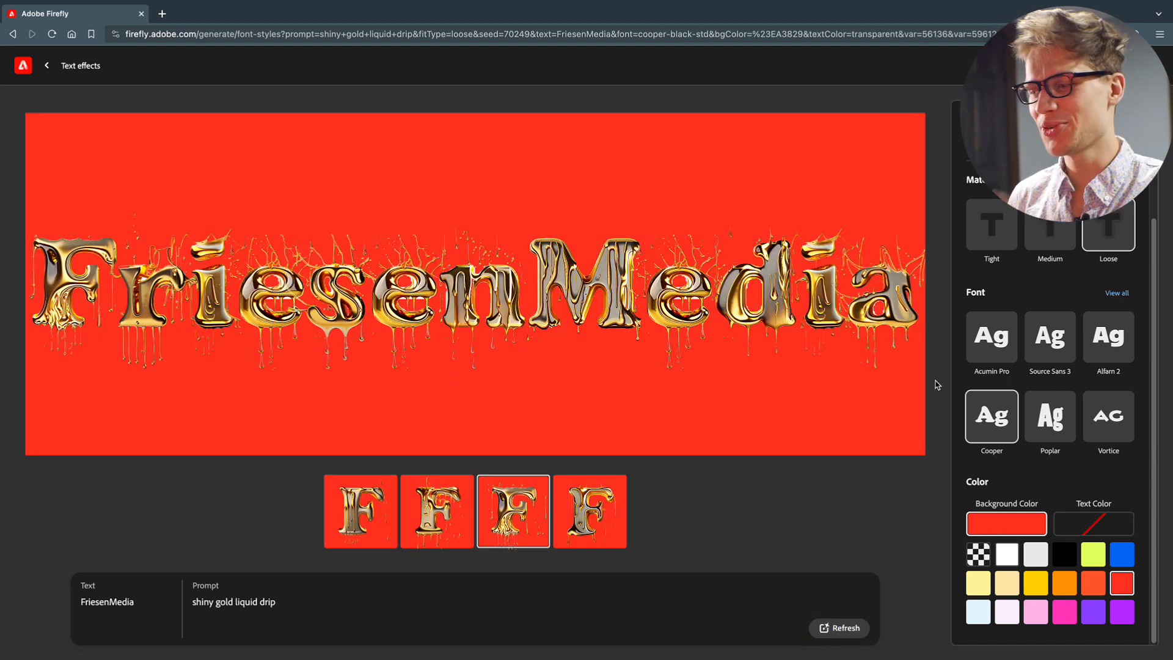
Set the background color to transparent, replace the prompt with "mossy" and generate the text effect
click(978, 555)
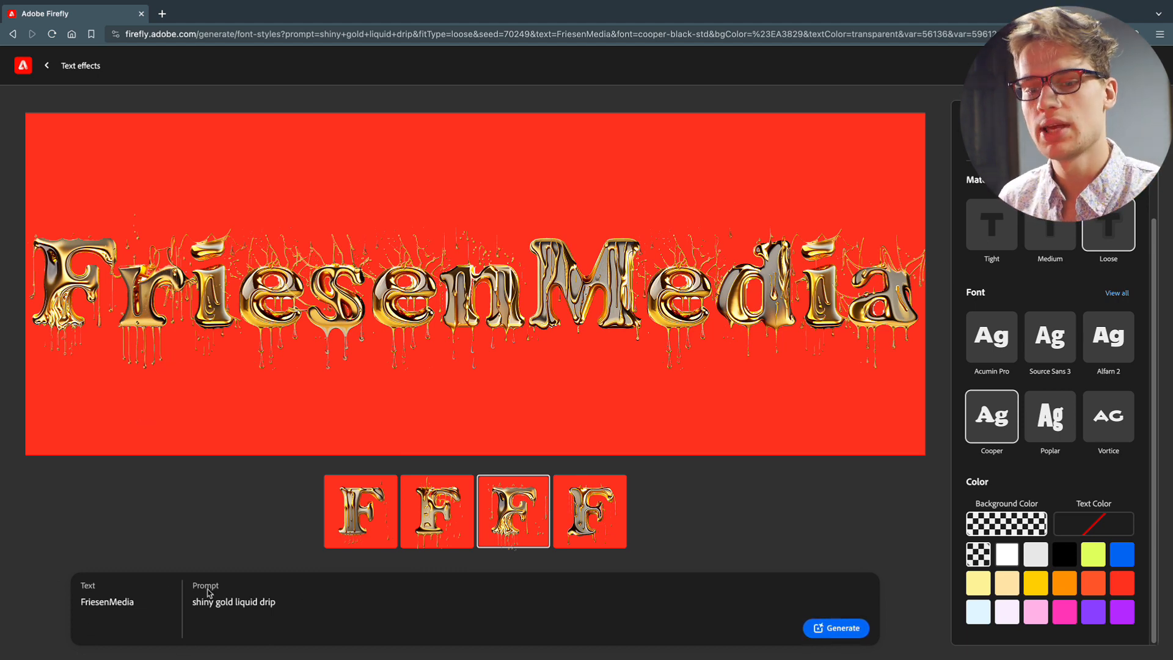
drag(286, 603, 191, 600)
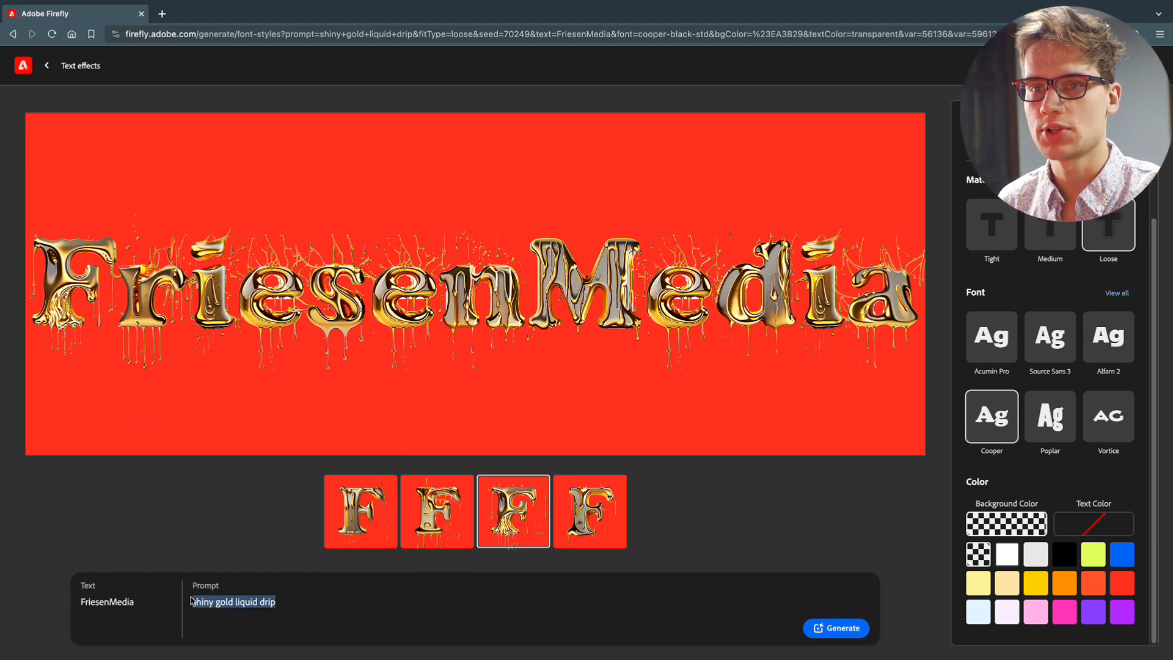
text(mossy)
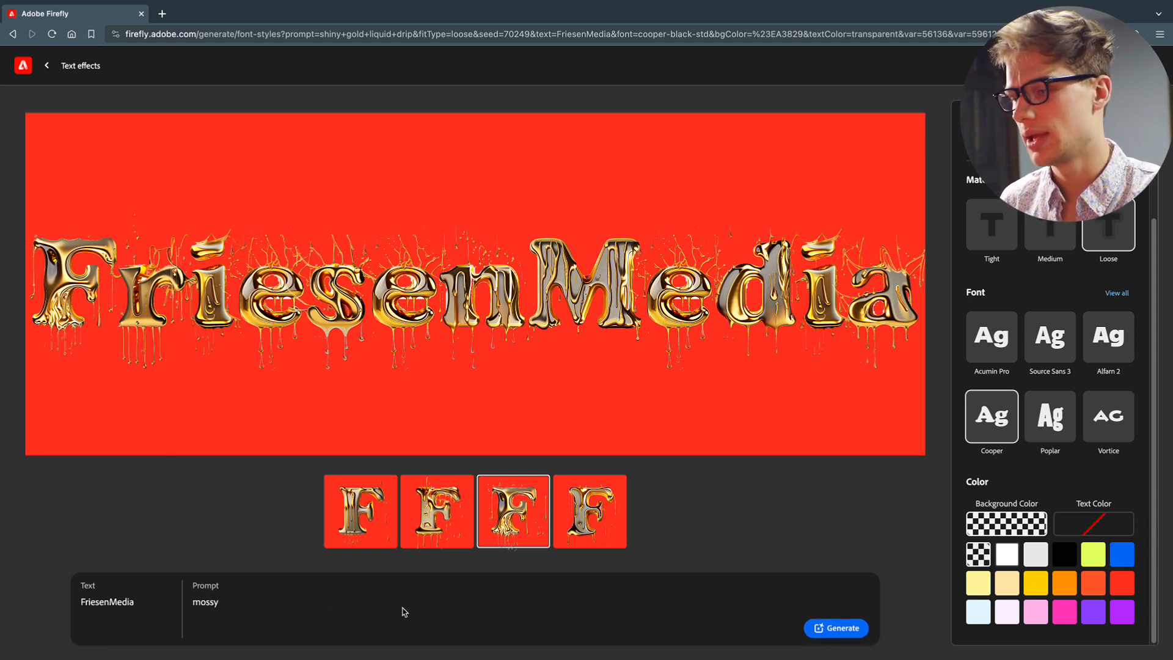
click(841, 629)
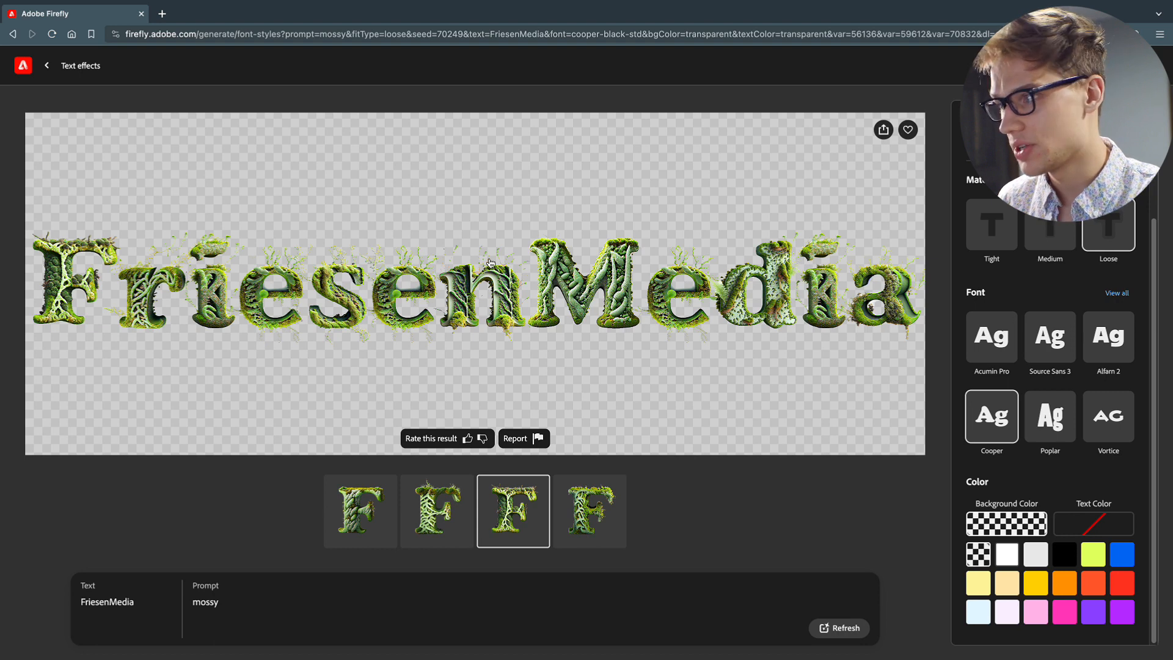
Set the match shape to Tight and regenerate the mossy lettering
scroll(1070, 279, up, 2)
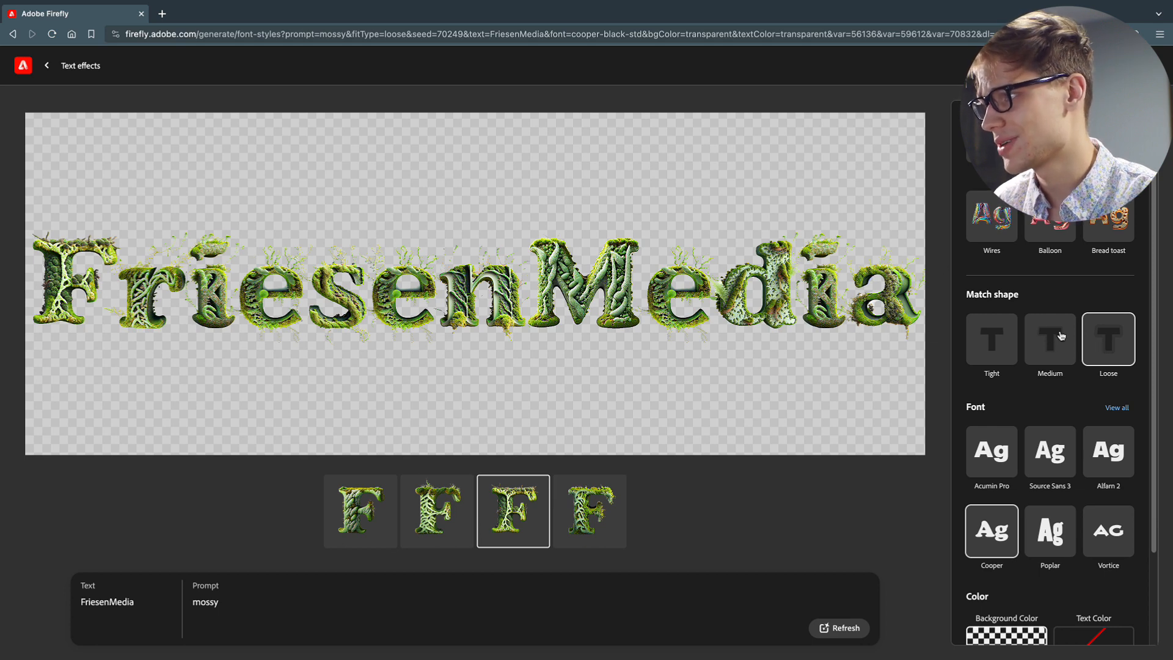
click(990, 349)
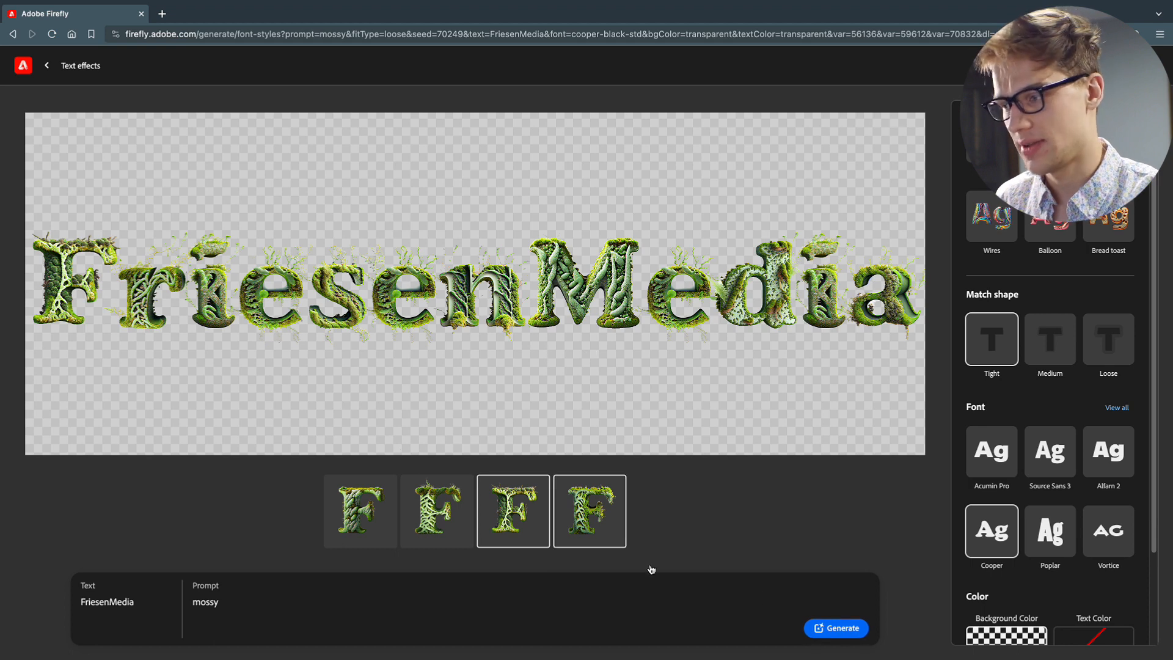
click(843, 635)
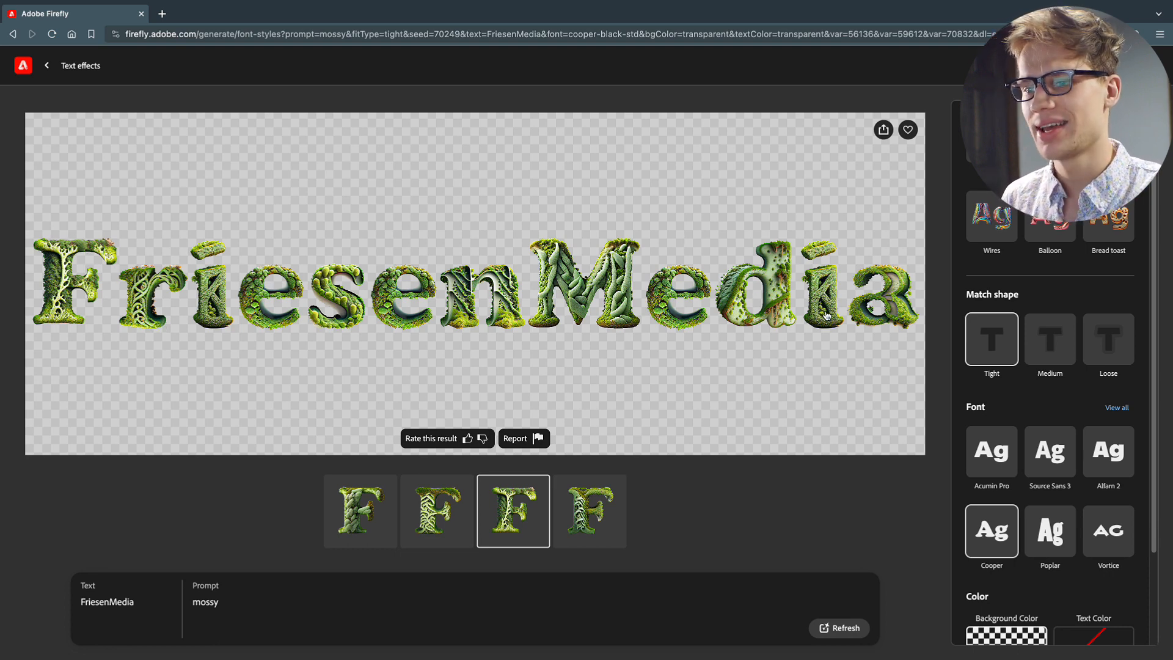
Replace the prompt with "holographic snakeskin with small shiny scales"
drag(152, 600, 52, 605)
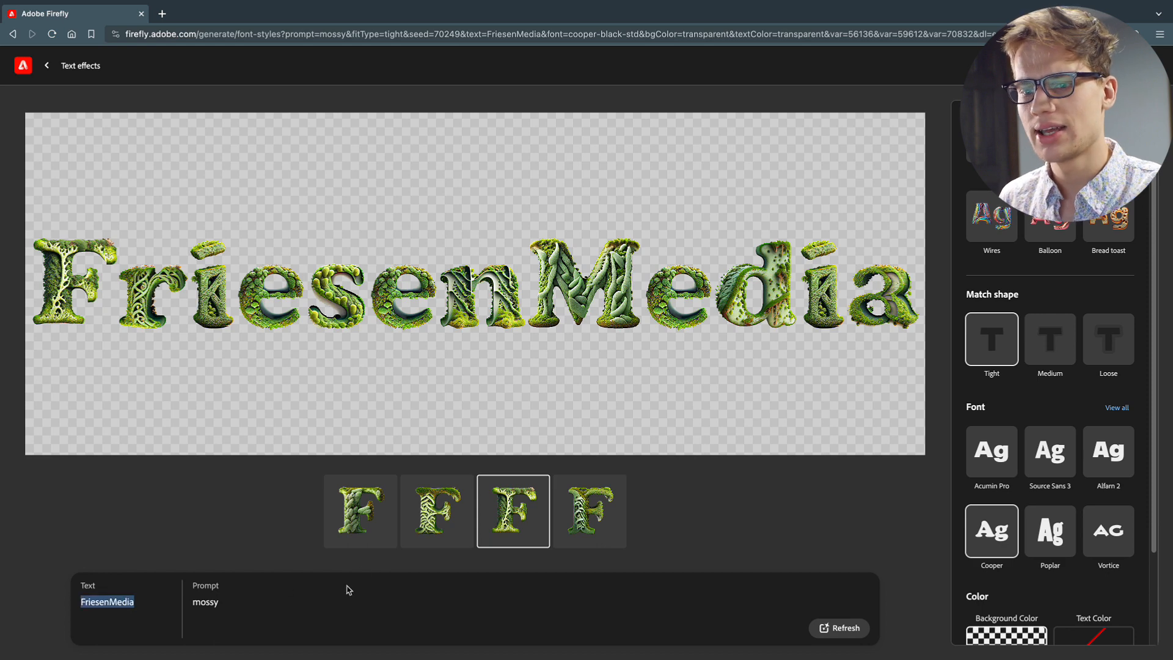
drag(230, 605, 193, 609)
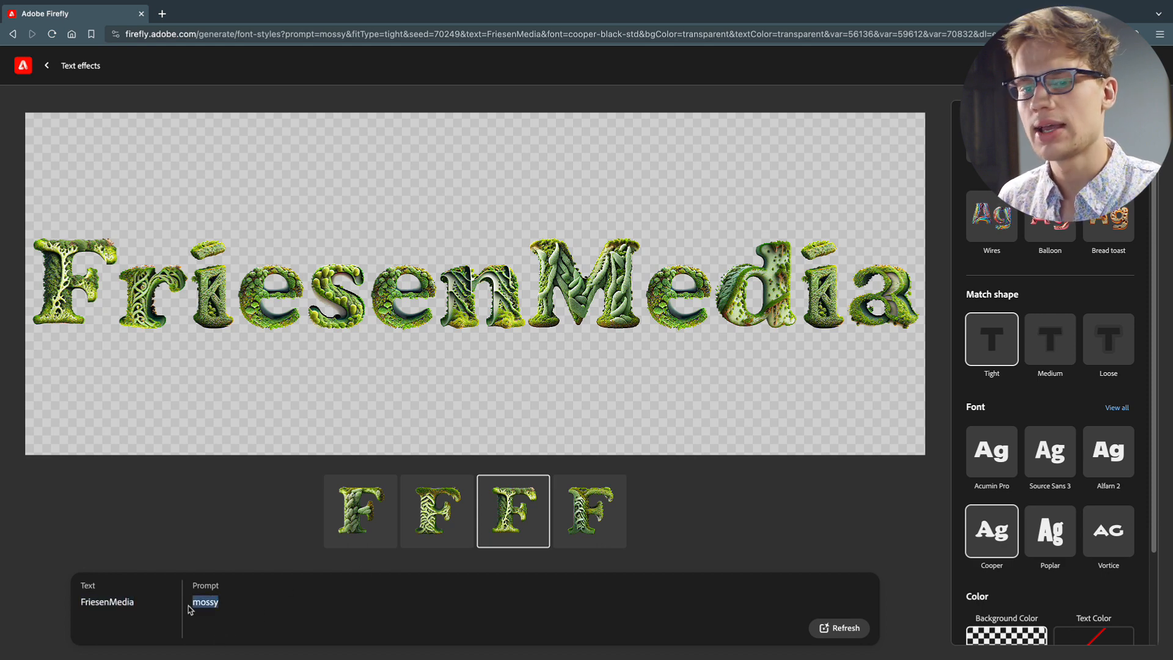
click(209, 602)
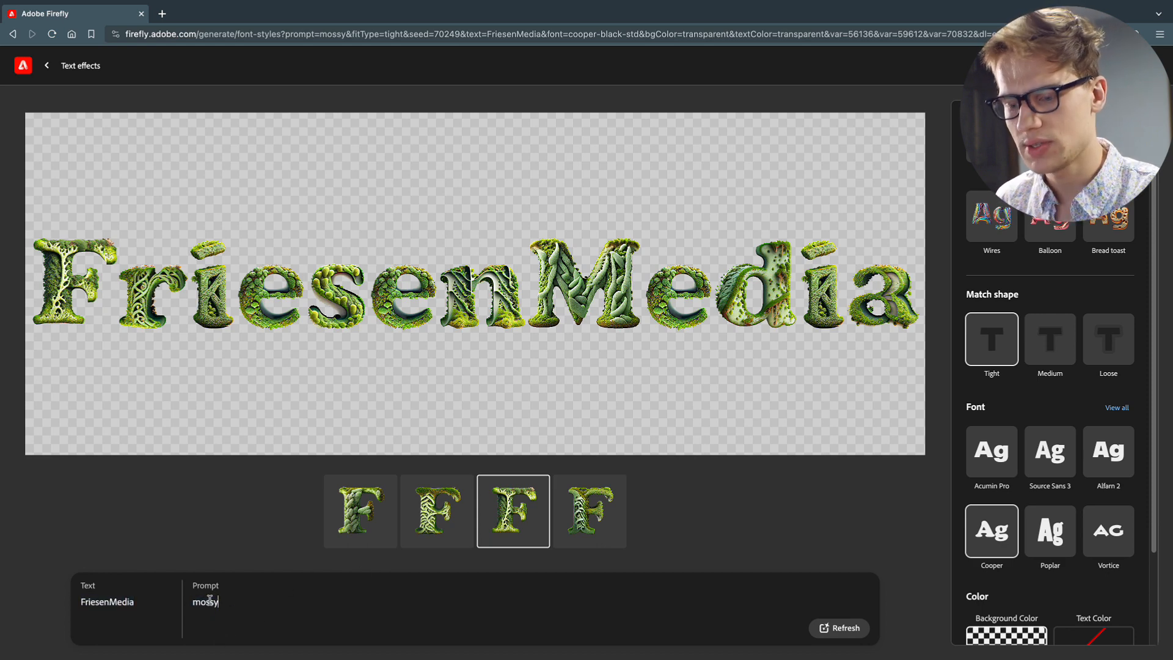
double_click(209, 602)
text(holographic snakeskin with small shiny scales)
drag(205, 601, 349, 601)
click(440, 601)
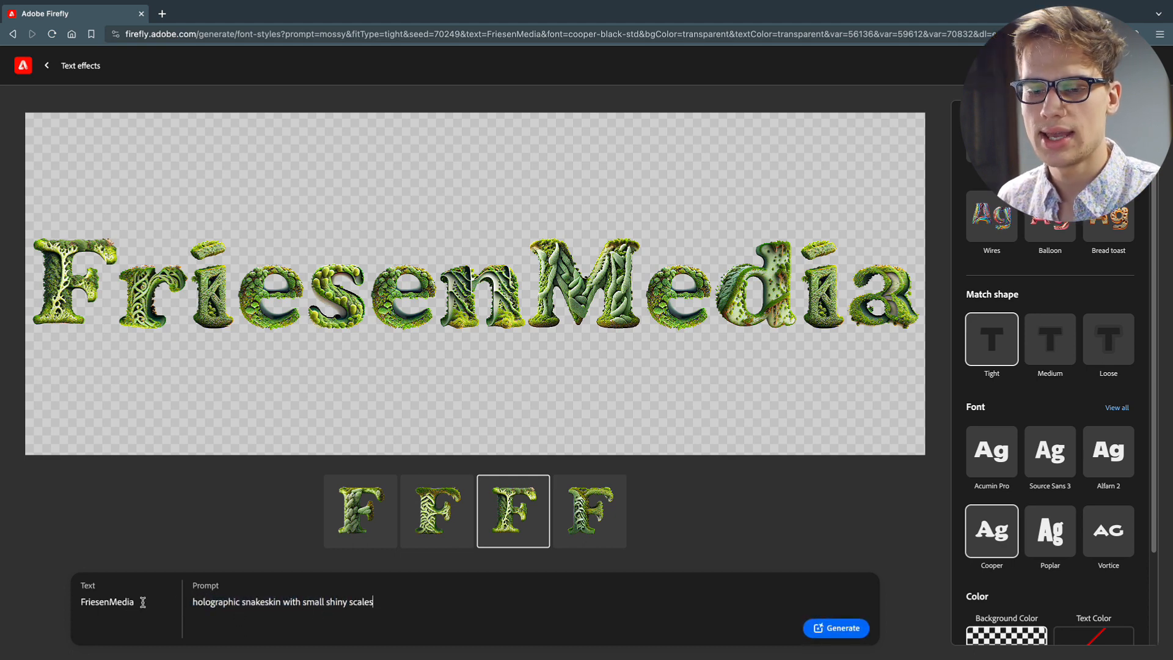
Change the effect's text to "Subscribe" and generate the snakeskin lettering
drag(141, 602, 66, 607)
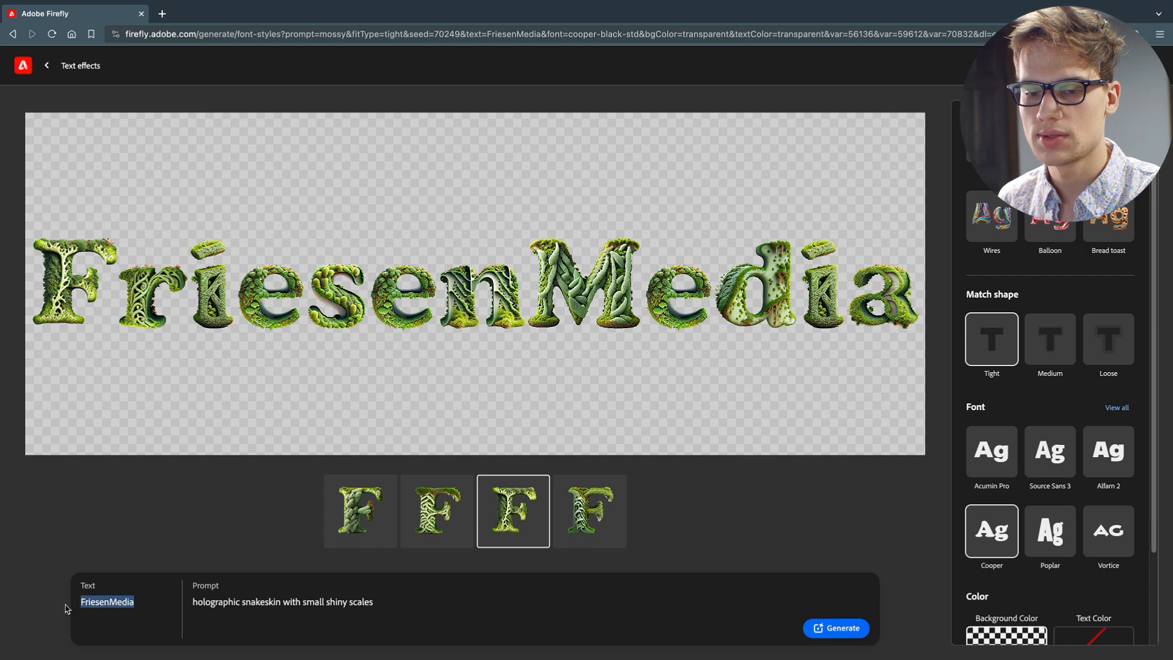
text(Subs)
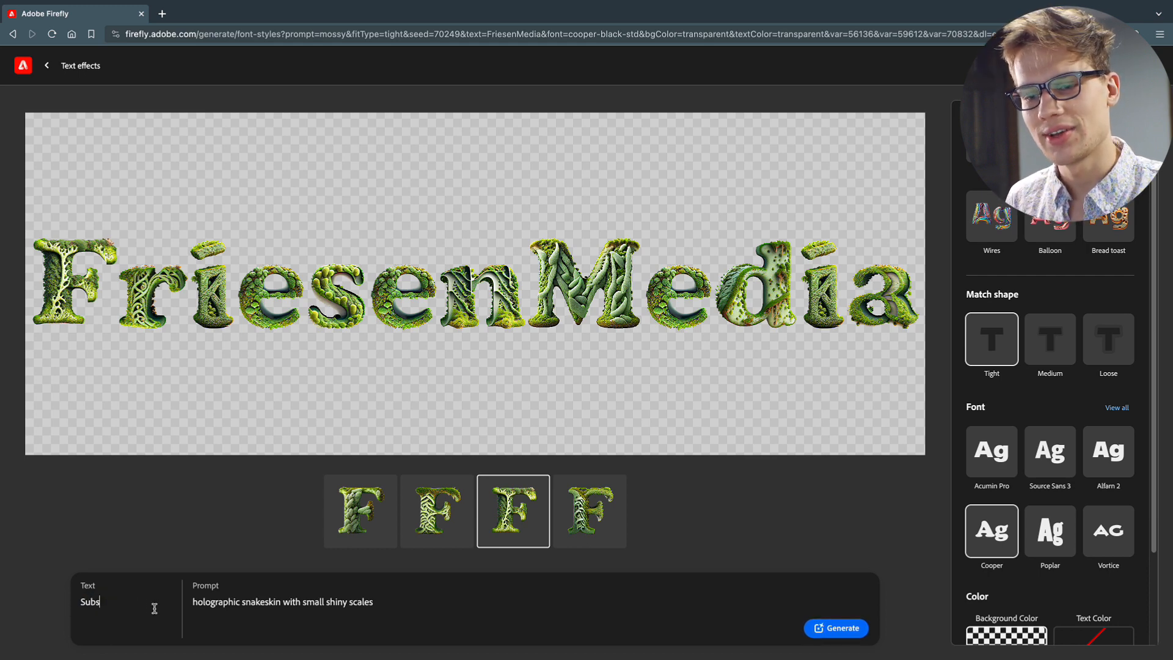
text(cribe)
click(851, 628)
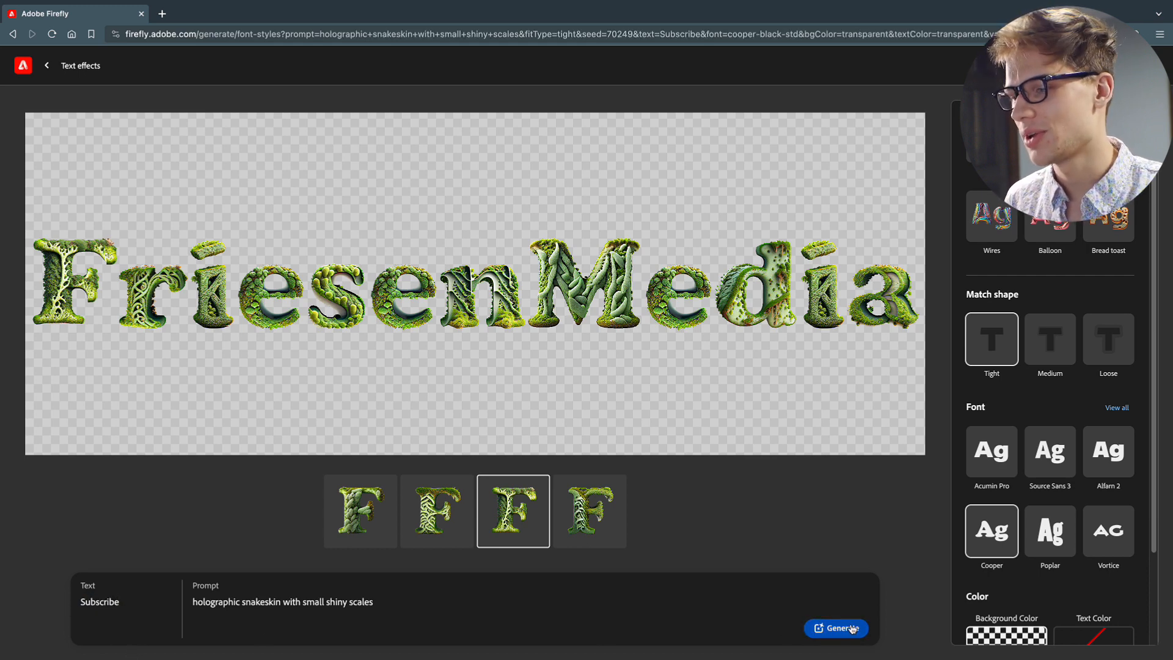